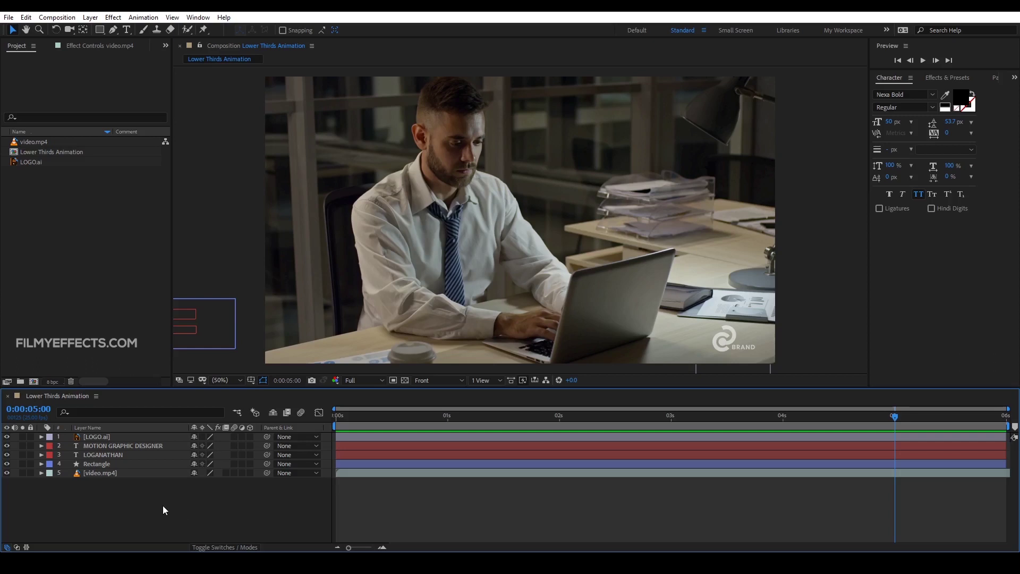
Step: Return the current time of the Lower Thirds Animation composition to 0:00:00:00
left_click(335, 412)
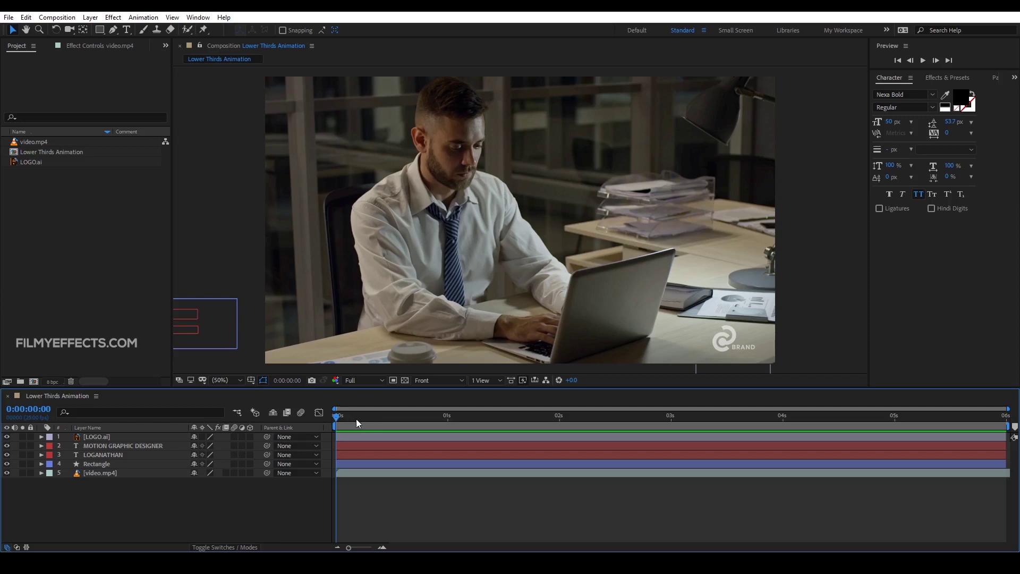
mouse_move(356, 419)
left_mouse_down()
mouse_move(345, 419)
mouse_move(394, 424)
mouse_move(314, 410)
mouse_move(420, 416)
mouse_move(355, 418)
mouse_move(432, 442)
mouse_move(372, 433)
mouse_move(491, 437)
mouse_move(481, 426)
mouse_move(336, 421)
left_mouse_up()
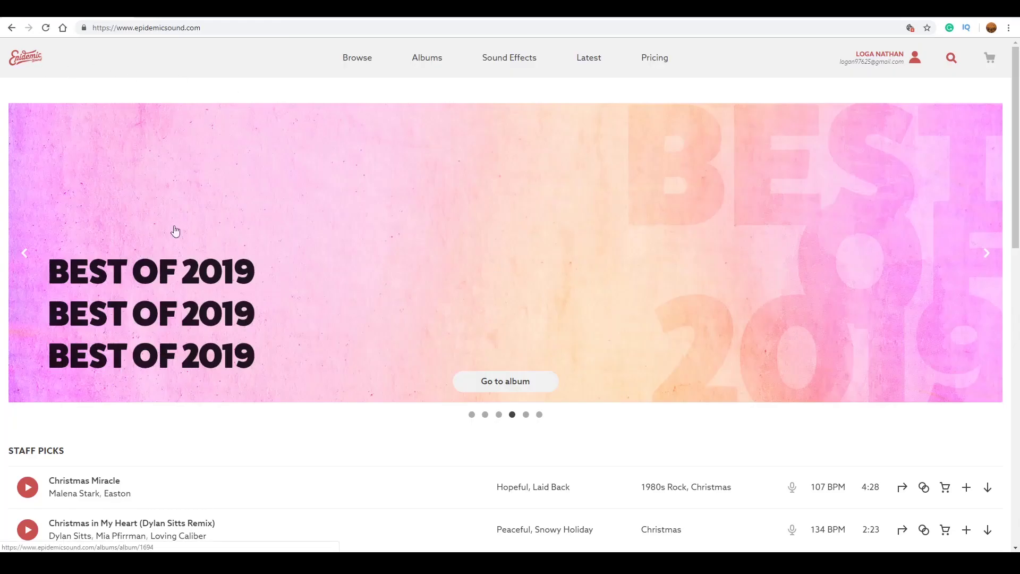
Step: Switch to the Epidemic Sound website, open the Calling Me album and preview its track from about the middle, ending with playback paused
scroll(642, 372, "down", 7)
scroll(596, 399, "up", 7)
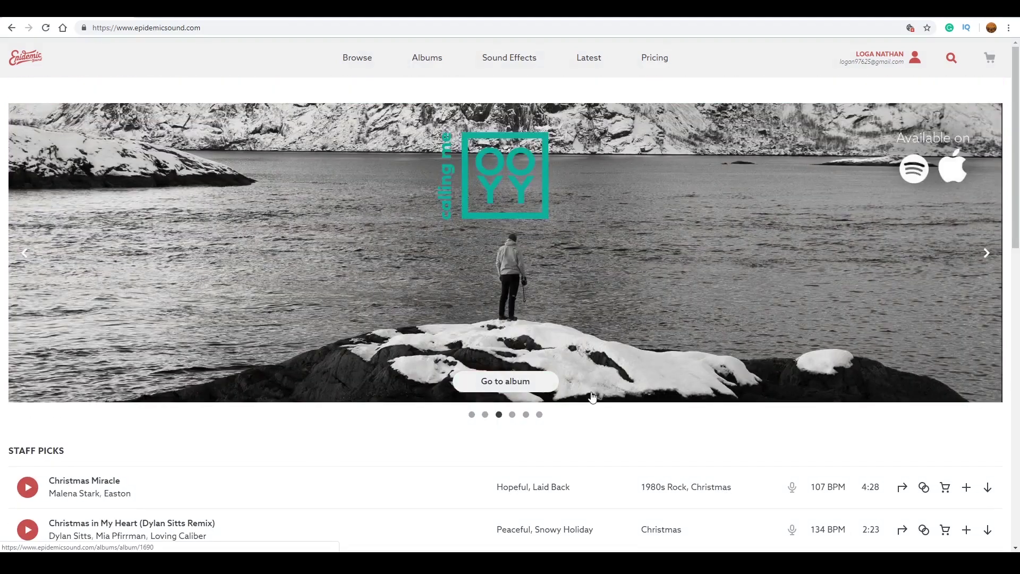
left_click(473, 319)
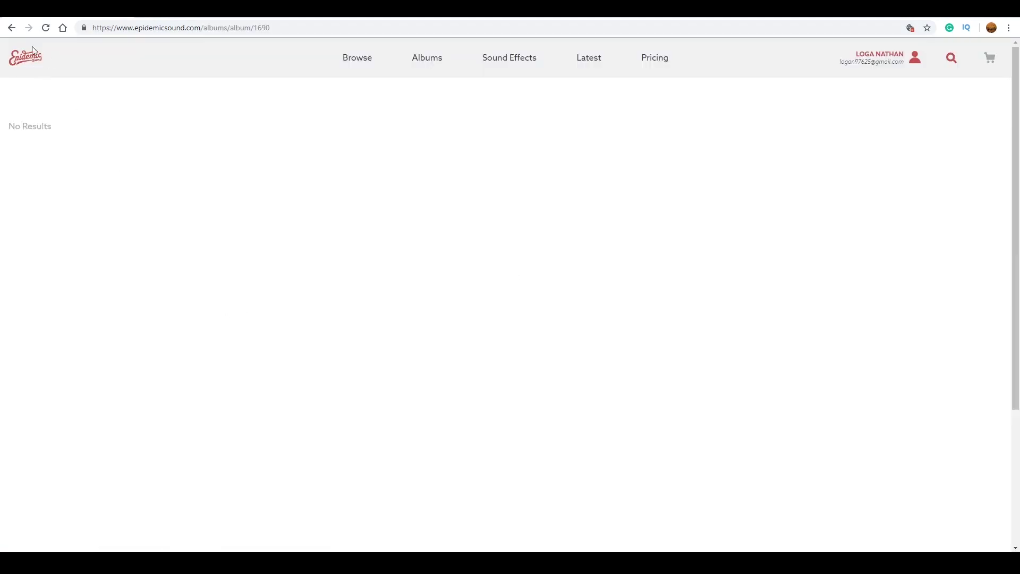
left_click(35, 357)
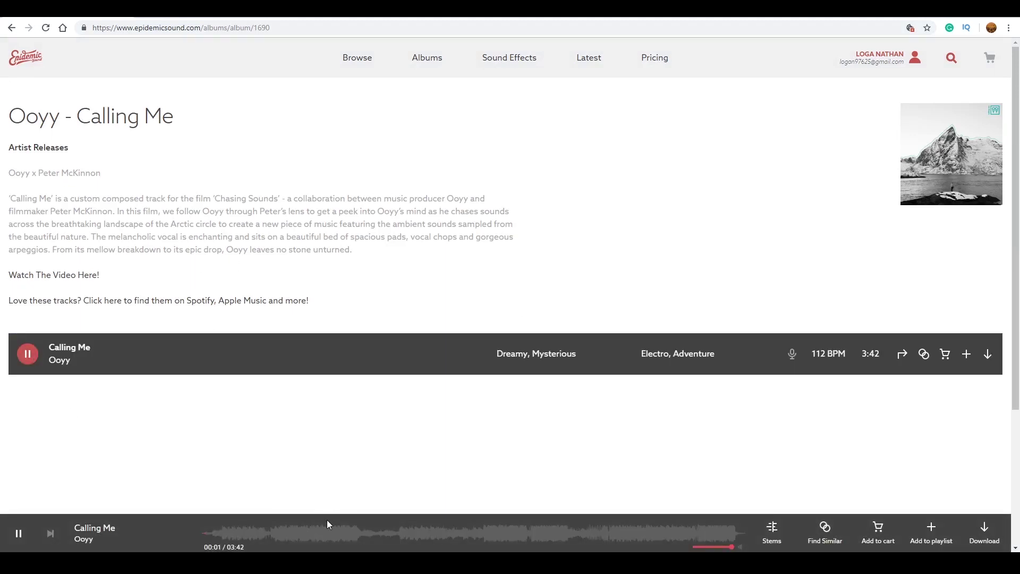
left_click(474, 535)
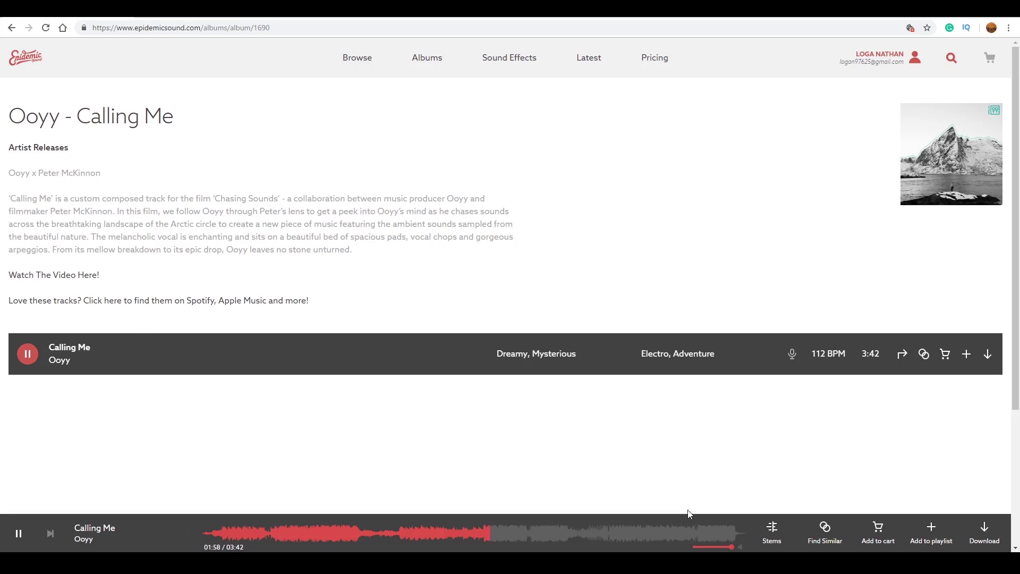
left_click(16, 534)
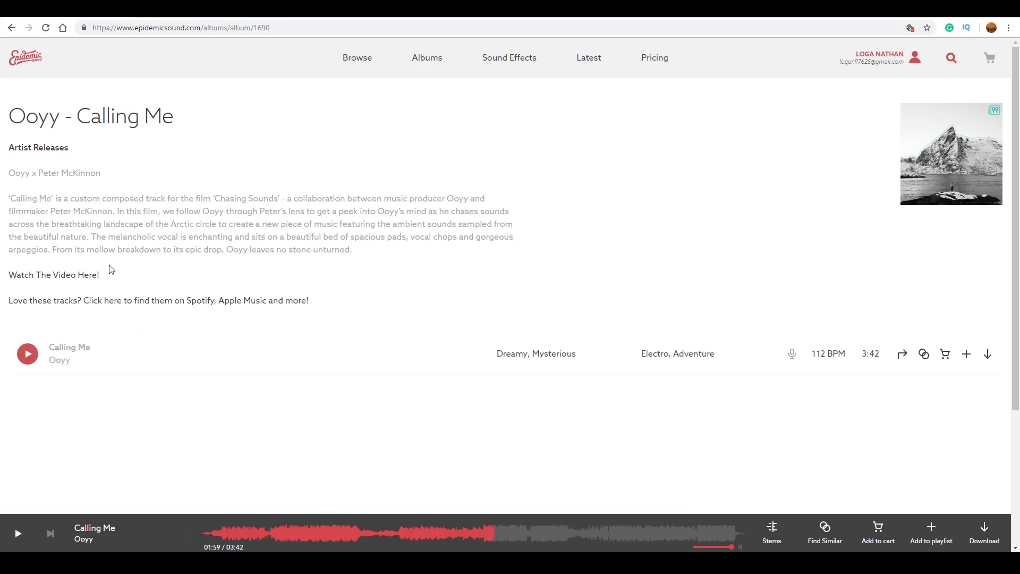
Step: Browse the music library by genre, examining the featured genres and the list of all genres
left_click(346, 63)
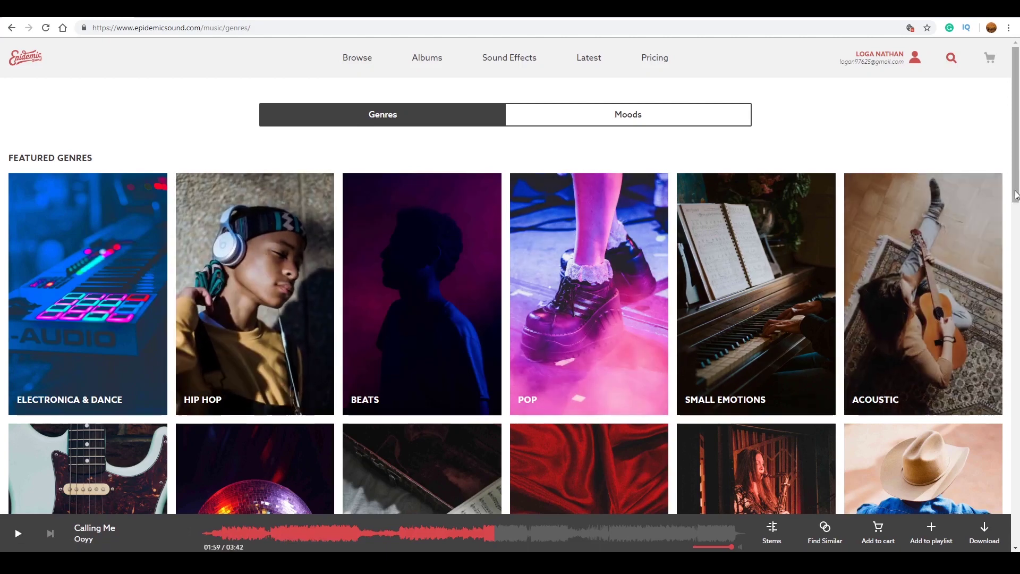
left_click_drag(1016, 173, 1018, 209)
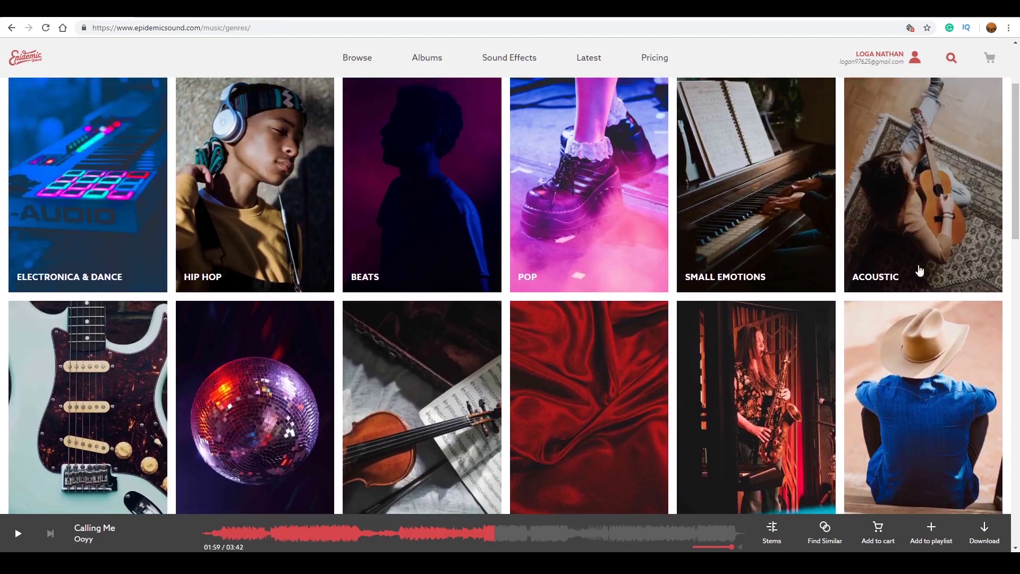
scroll(461, 348, "up", 2)
scroll(462, 346, "down", 9)
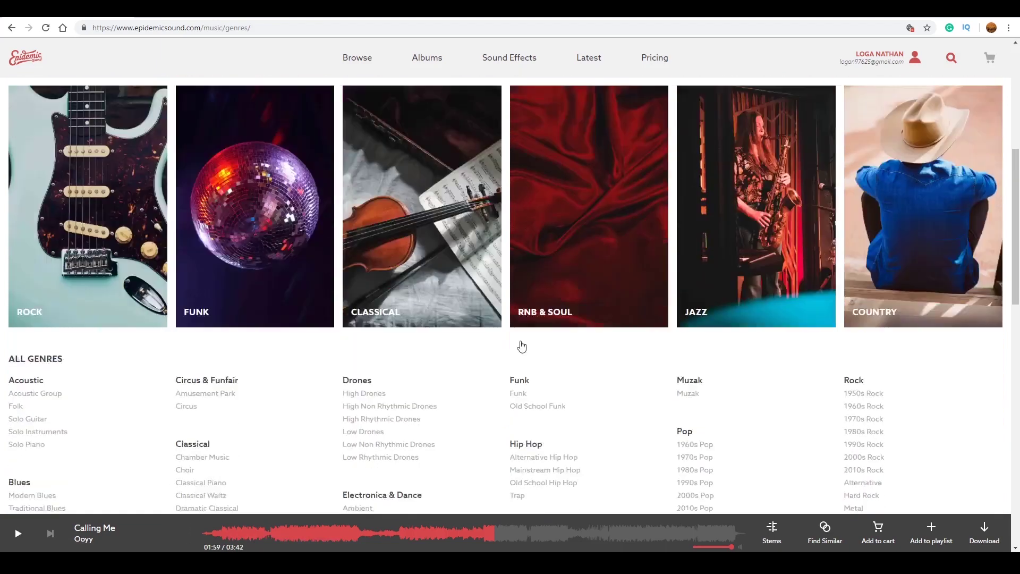
scroll(551, 355, "up", 8)
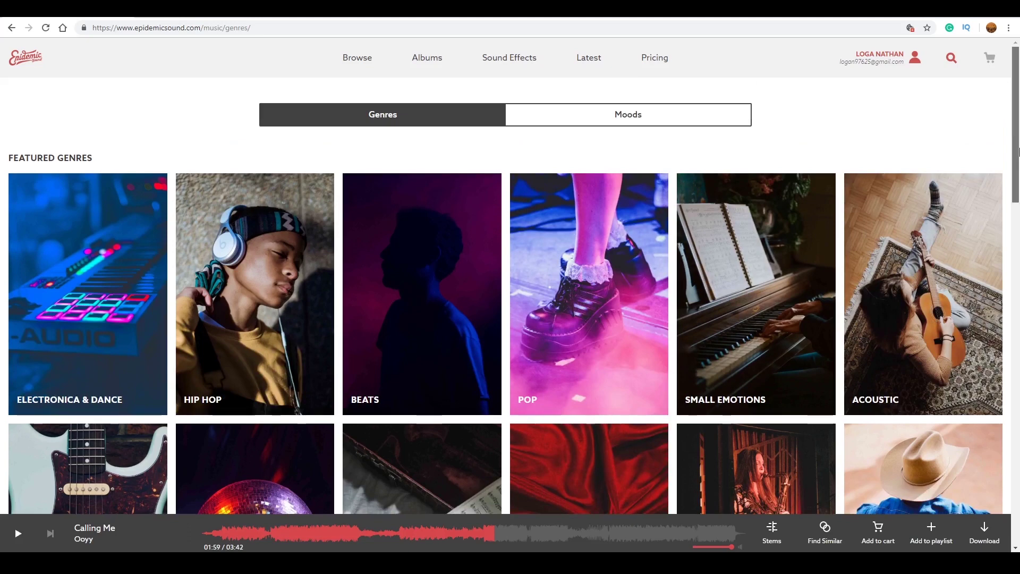
mouse_move(1018, 175)
left_mouse_down()
mouse_move(1018, 320)
mouse_move(1018, 175)
left_mouse_up()
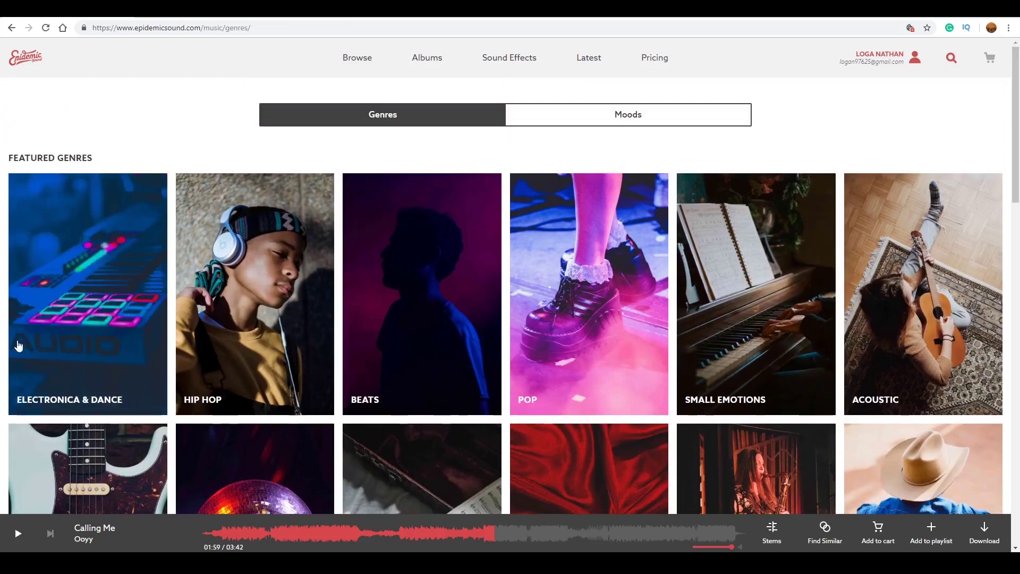
scroll(19, 345, "down", 8)
scroll(28, 383, "up", 8)
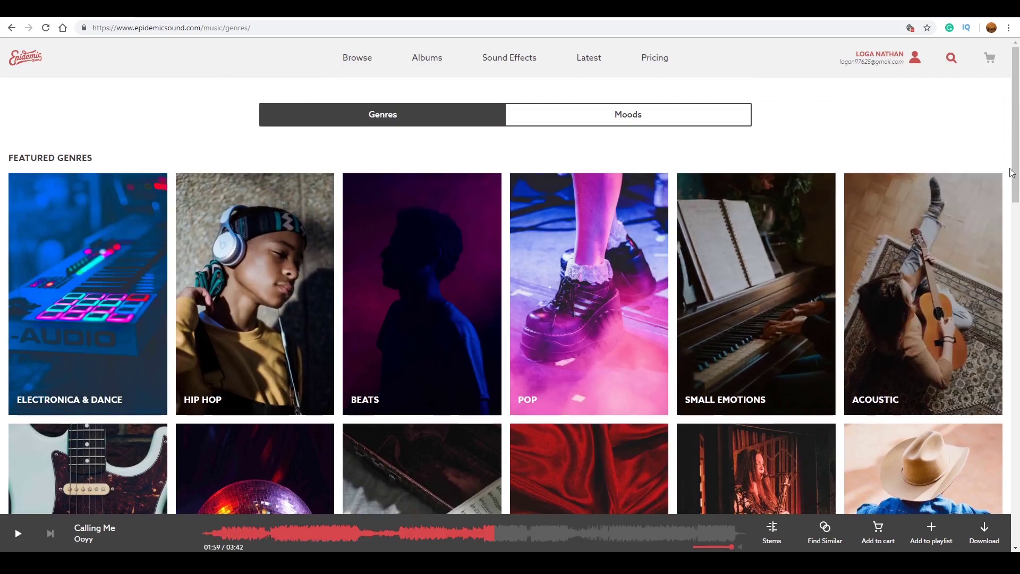
scroll(769, 344, "down", 9)
scroll(597, 365, "up", 7)
scroll(596, 365, "up", 2)
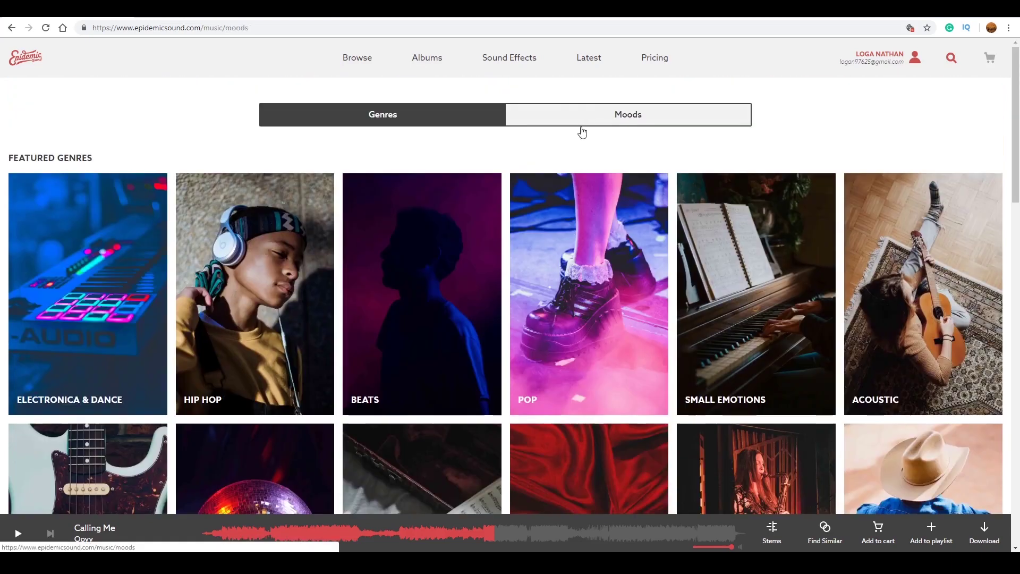
Step: Browse the music library by mood and examine the featured moods
left_click(583, 122)
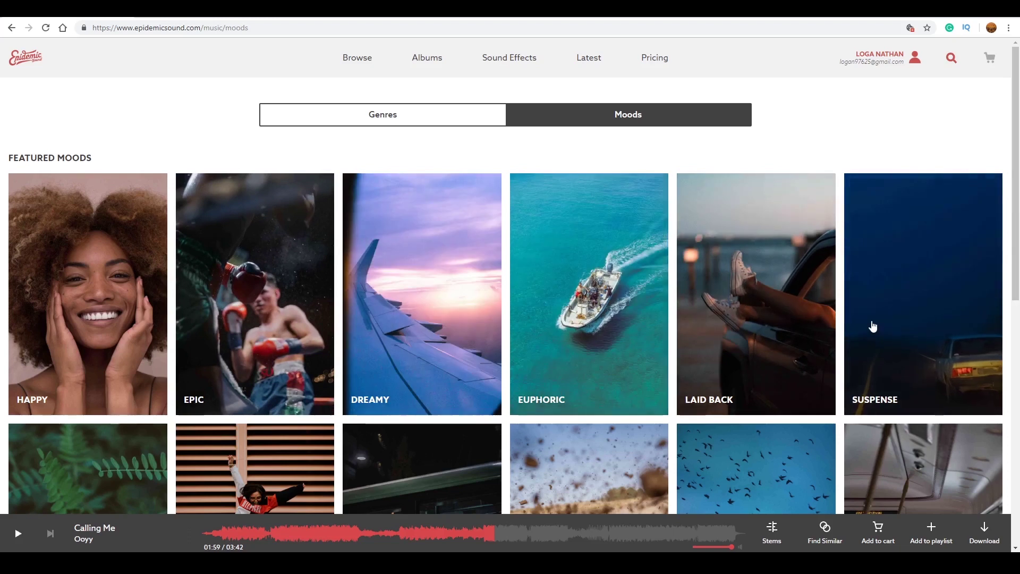
scroll(873, 326, "down", 1)
scroll(874, 326, "down", 2)
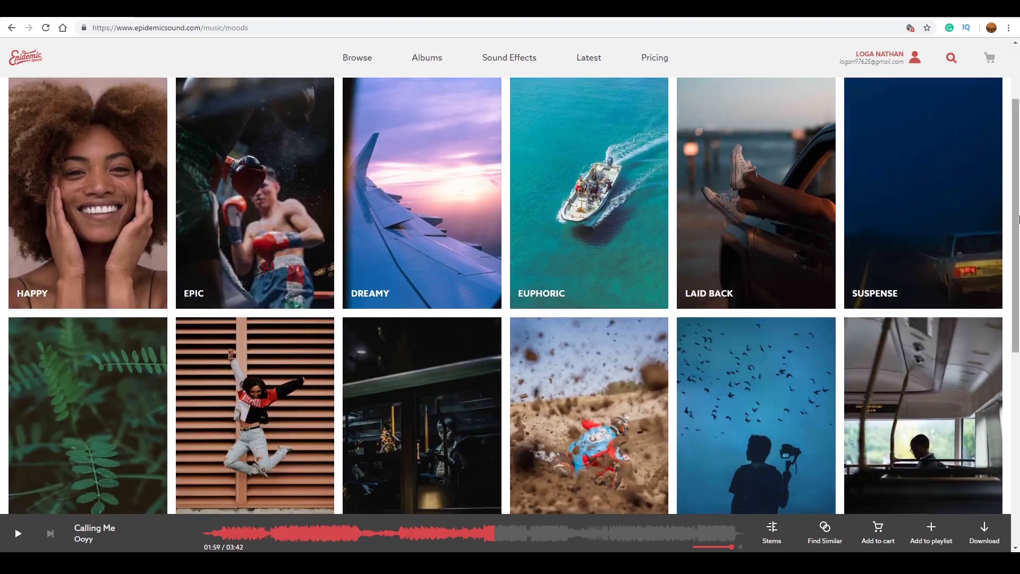
left_click_drag(1015, 235, 1019, 298)
scroll(202, 357, "up", 4)
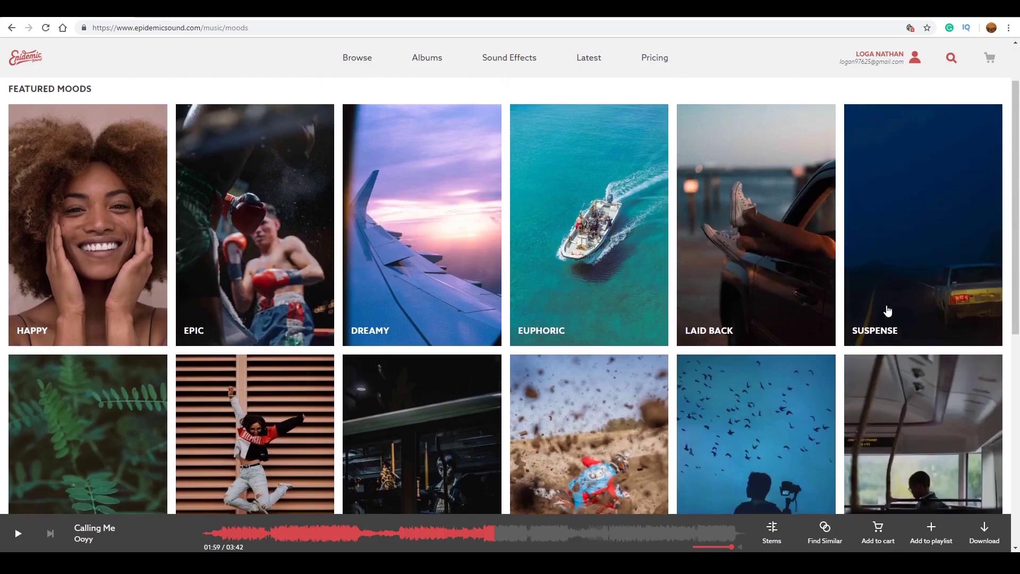
scroll(824, 152, "up", 1)
Step: Look through the featured sound effects categories
left_click(510, 57)
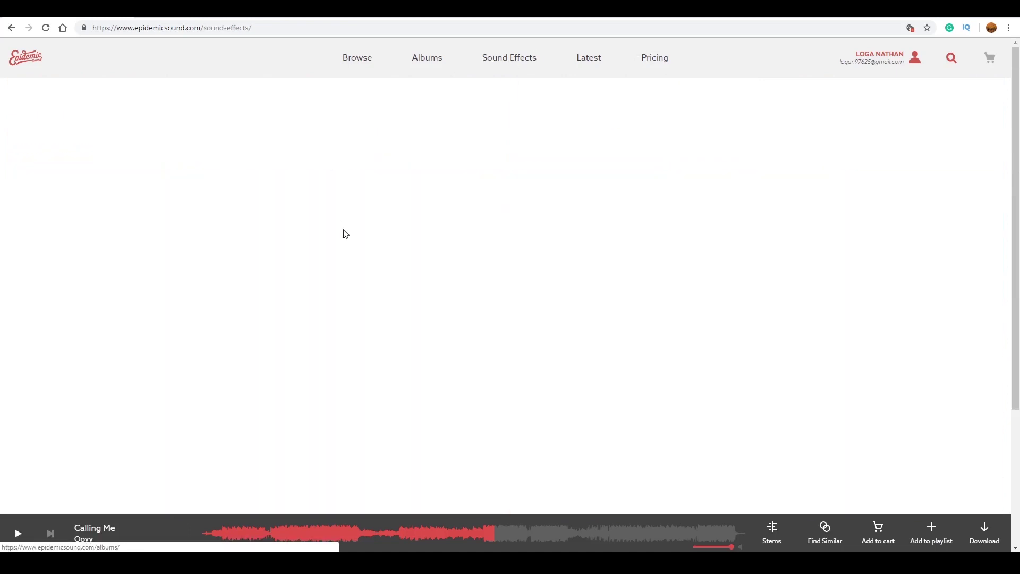
scroll(216, 268, "down", 3)
scroll(216, 269, "up", 3)
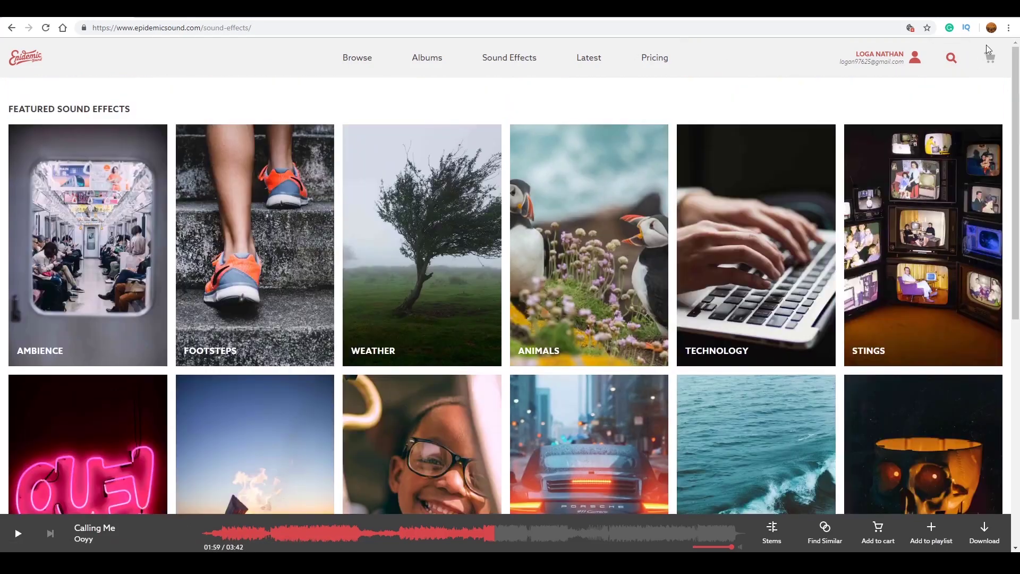
Step: Search the sound effects library for "horror"
left_click(952, 58)
type("horror")
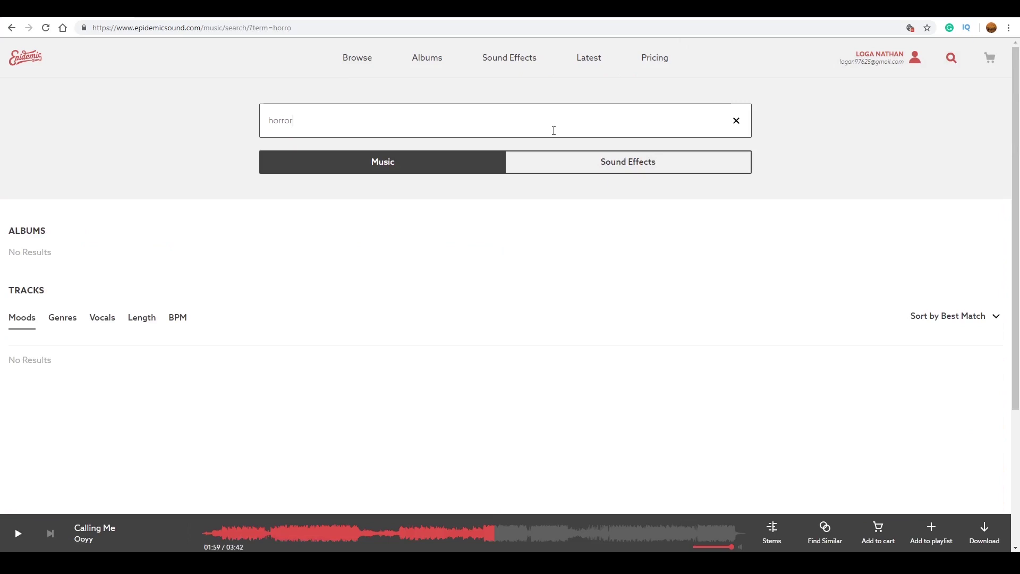
left_click(628, 161)
scroll(62, 323, "down", 5)
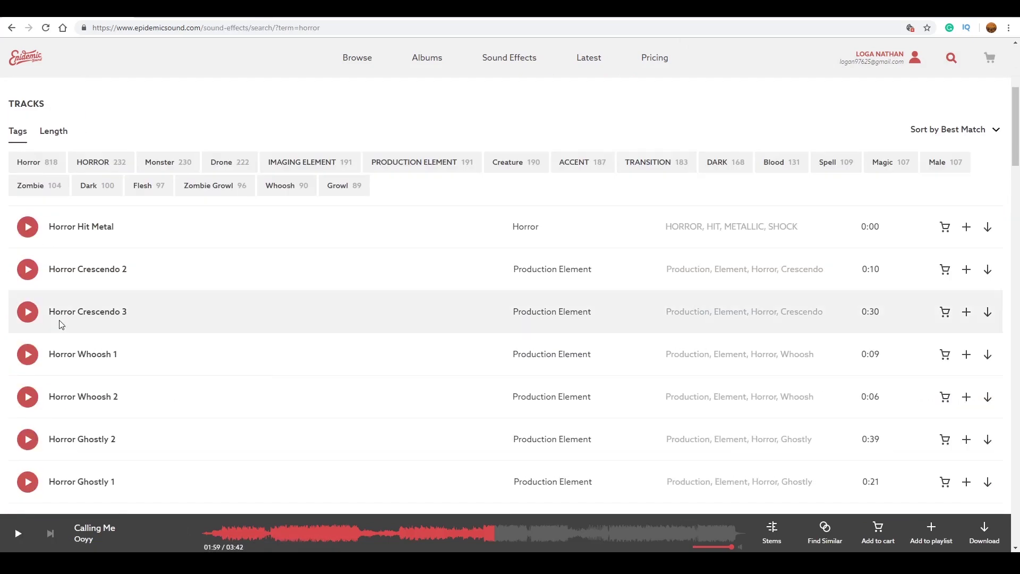
Step: Preview the Horror Impact, Horror Reverse and Horror Music sound effects, pause playback and look over the other horror results
scroll(22, 313, "down", 3)
scroll(25, 299, "up", 2)
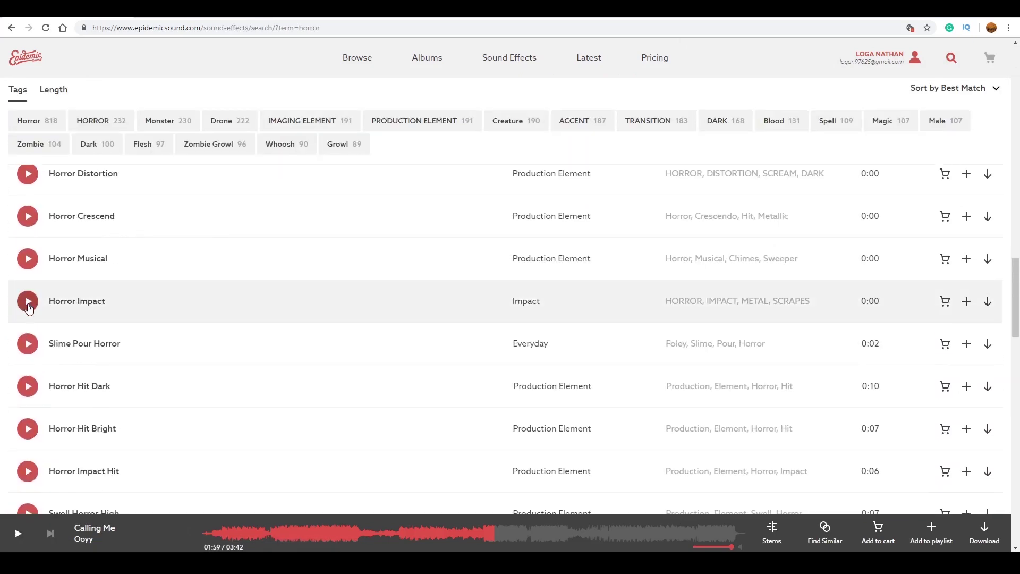
left_click(31, 308)
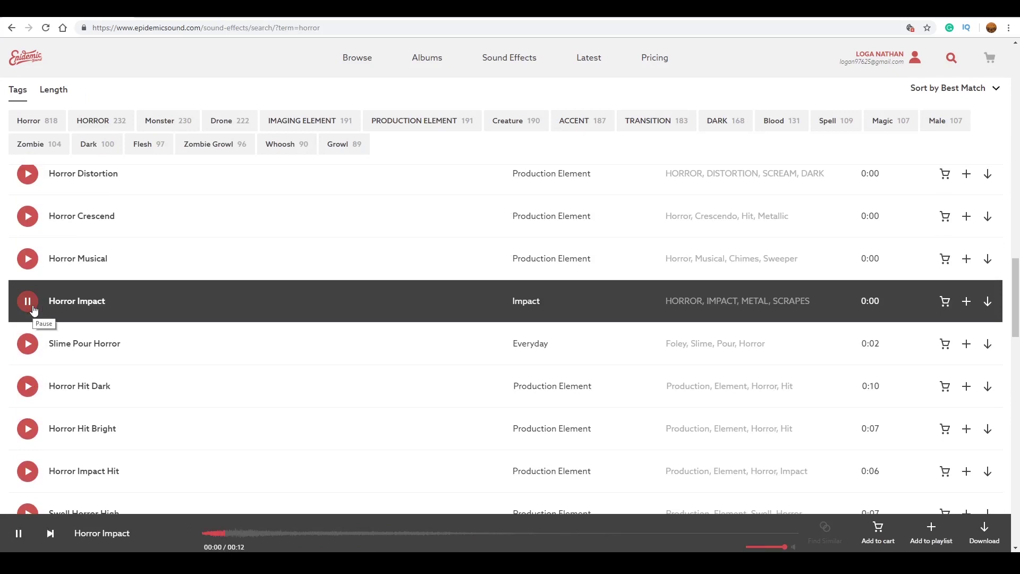
scroll(36, 319, "up", 2)
scroll(33, 316, "up", 3)
left_click(28, 299)
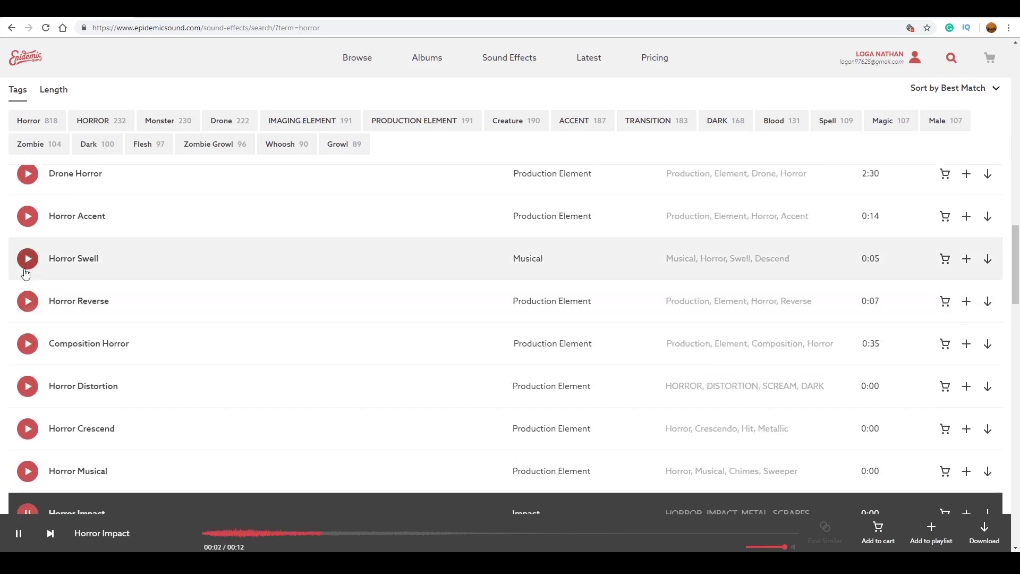
scroll(29, 275, "up", 3)
left_click(28, 290)
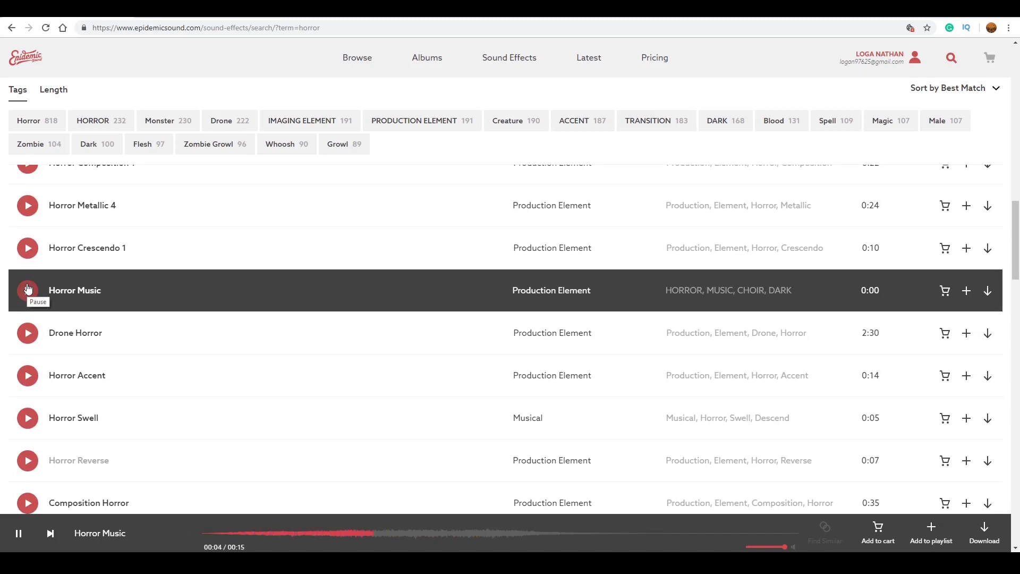
scroll(28, 289, "up", 2)
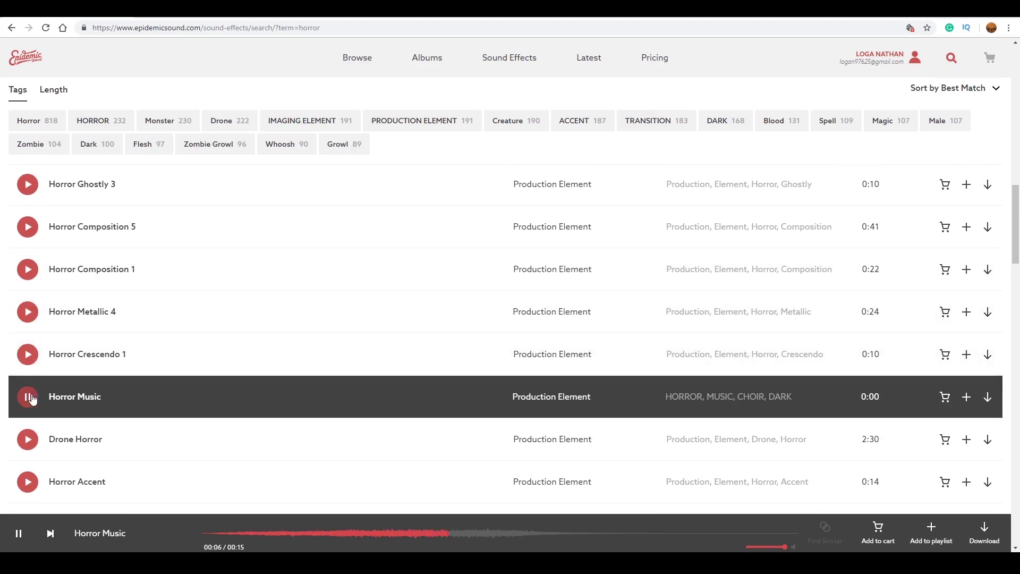
left_click(27, 396)
scroll(296, 310, "up", 15)
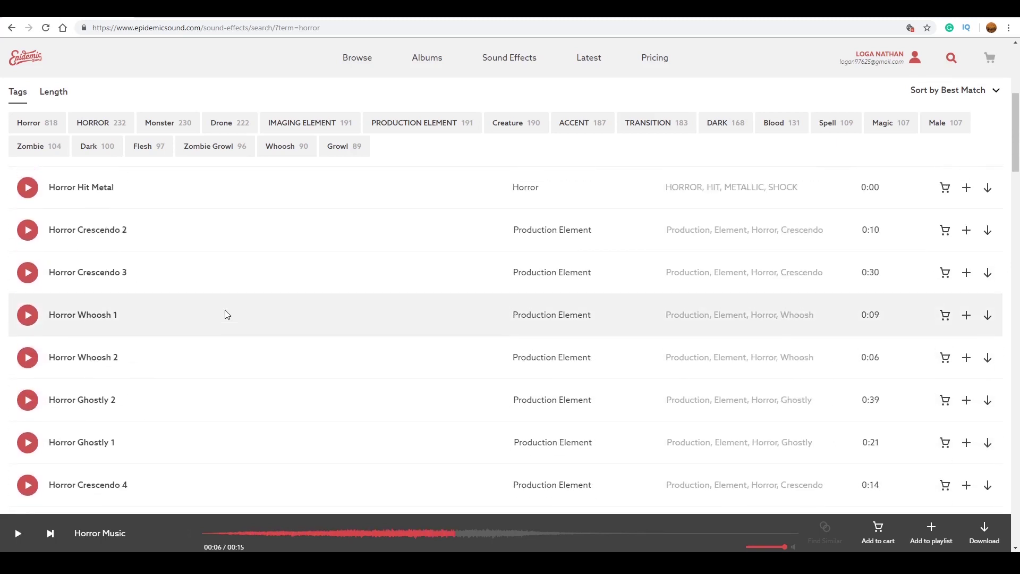
scroll(239, 298, "down", 8)
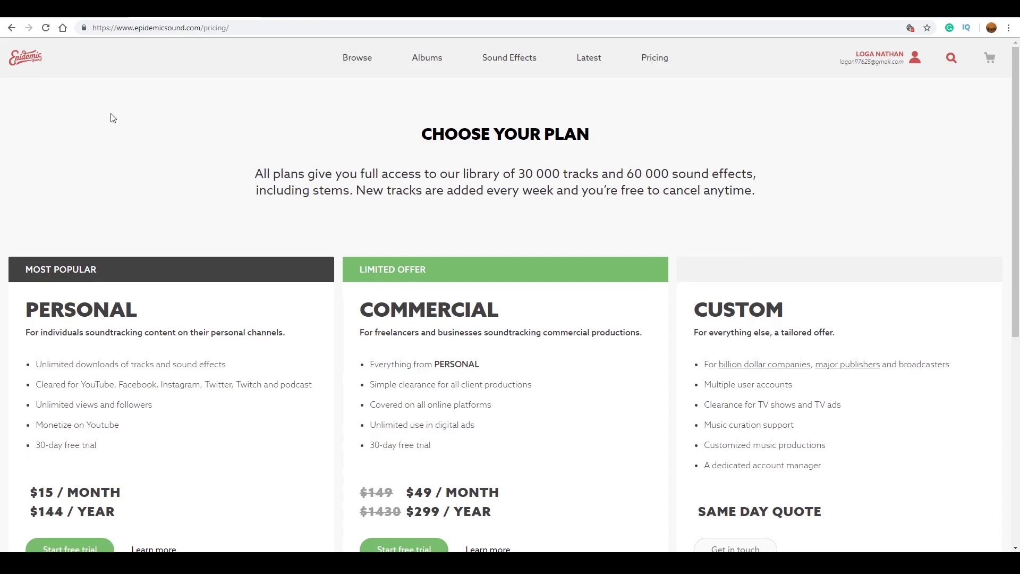
Step: Examine the features and prices of the subscription plans on the pricing page, especially the Personal plan's monthly price
scroll(195, 238, "down", 2)
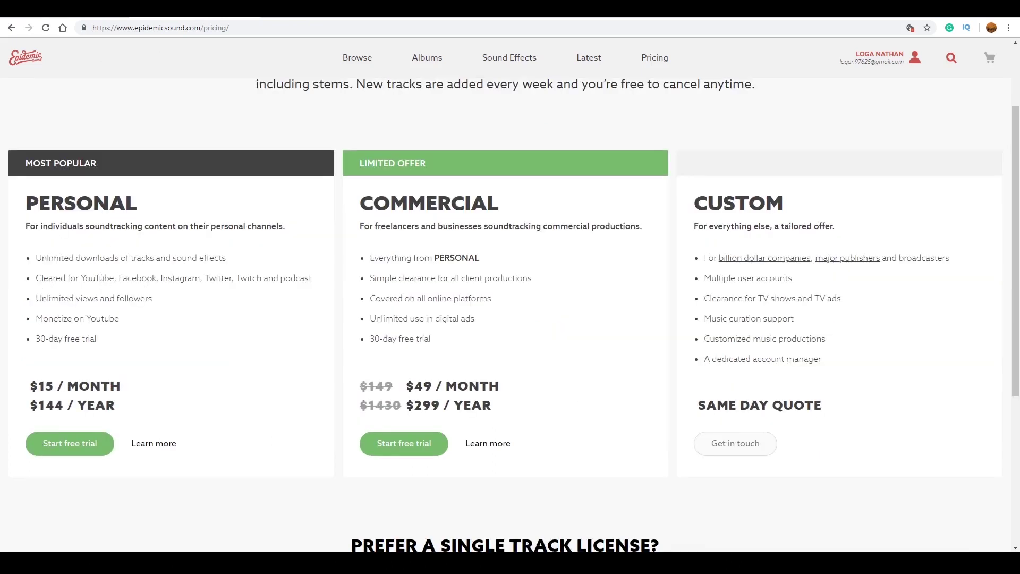
left_click_drag(54, 387, 30, 391)
left_click(52, 392)
scroll(111, 388, "up", 2)
scroll(47, 376, "down", 2)
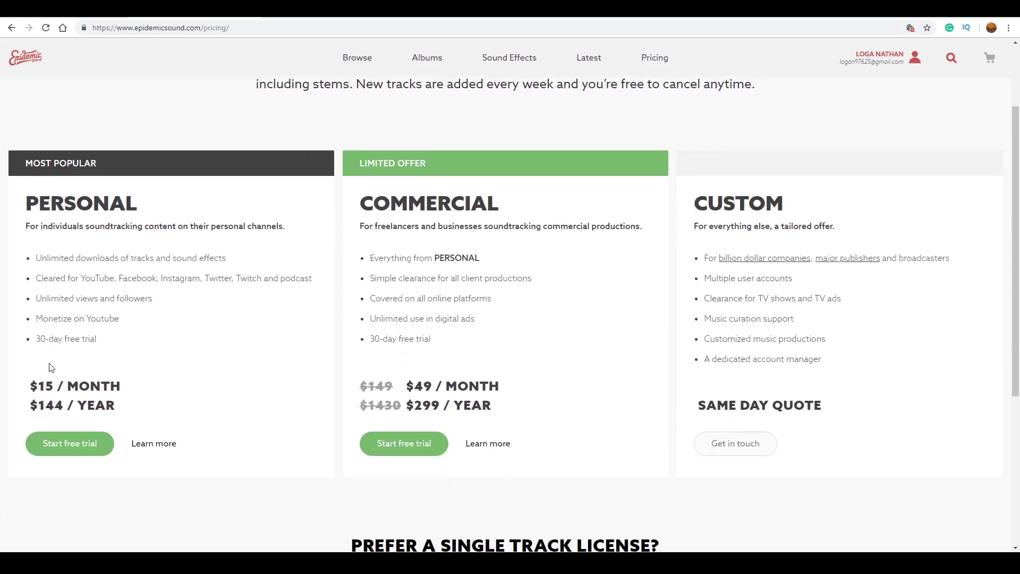
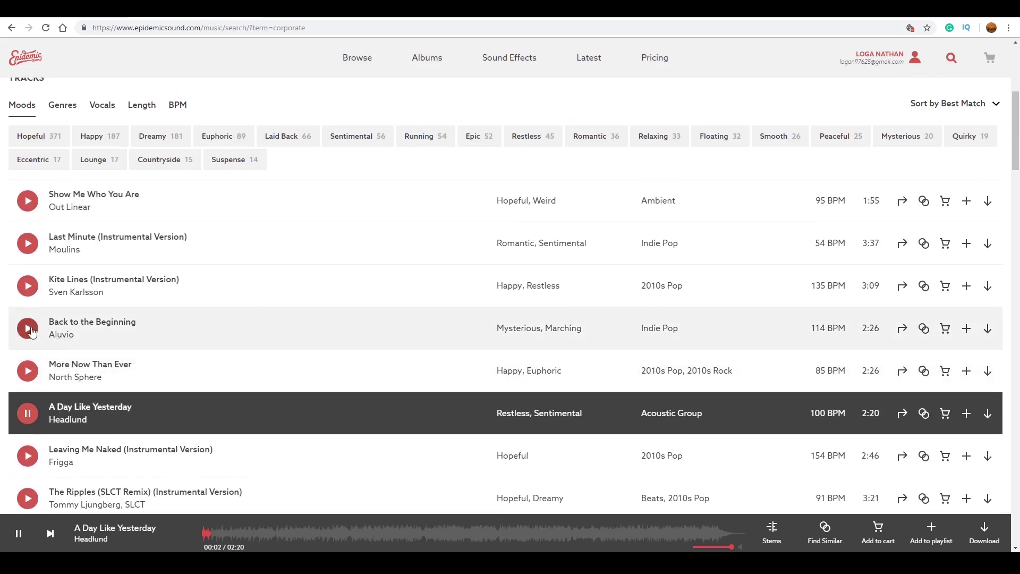
Step: Preview the tracks Back to the Beginning and More Now Than Ever from the "corporate" music search, ending with playback paused
left_click(28, 328)
scroll(32, 333, "up", 1)
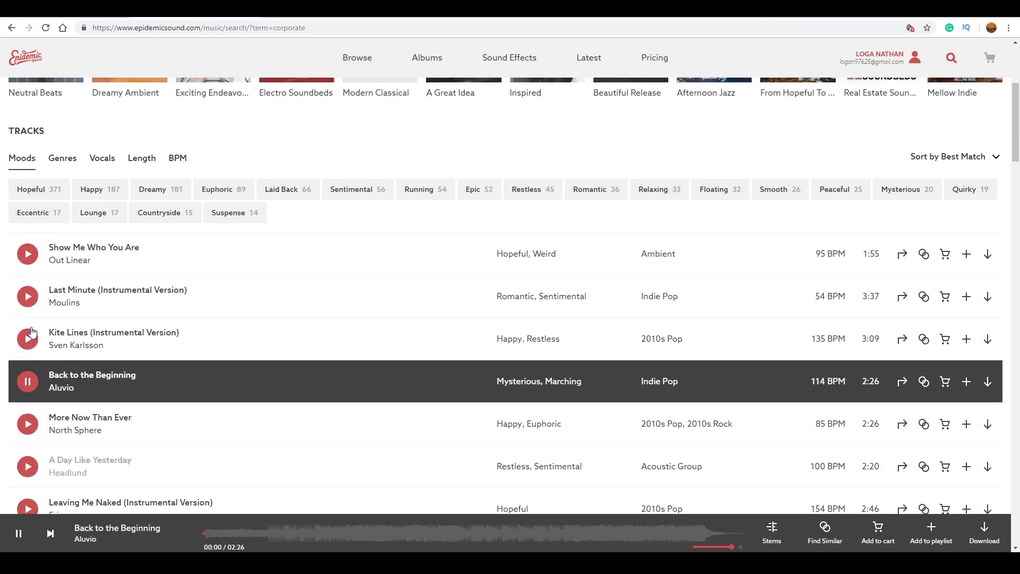
left_click(27, 425)
scroll(28, 426, "down", 2)
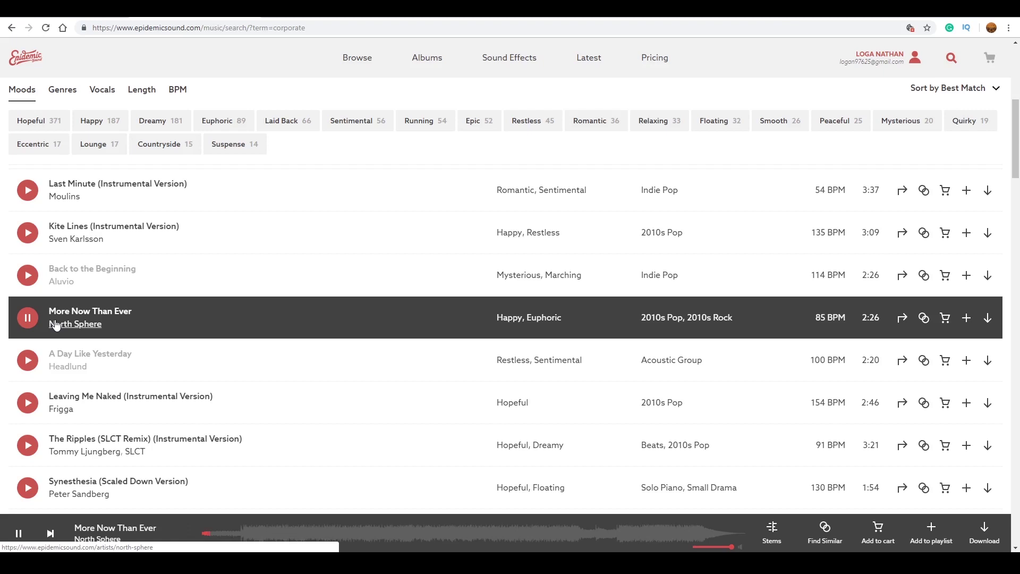
scroll(56, 324, "down", 1)
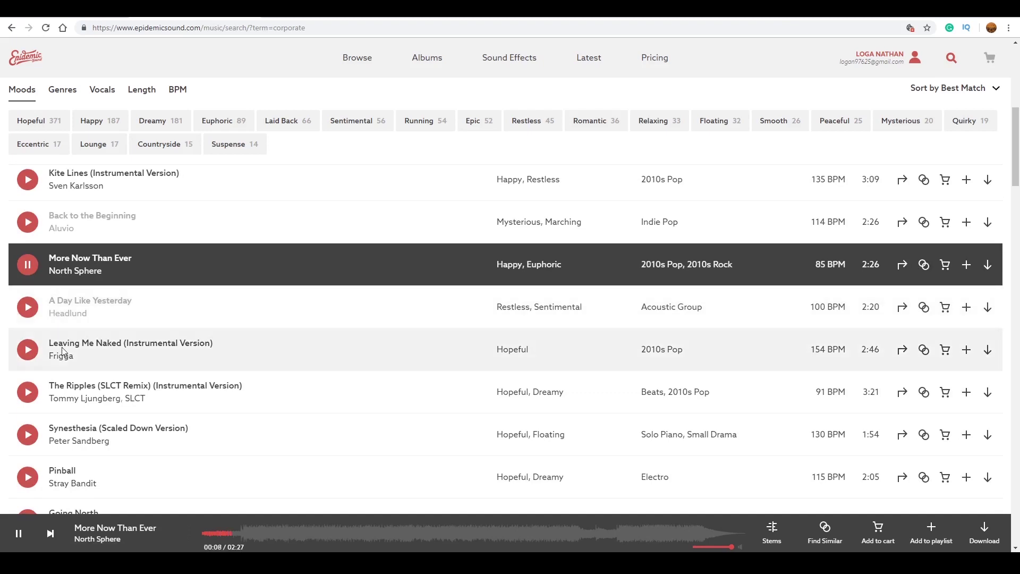
left_click(28, 264)
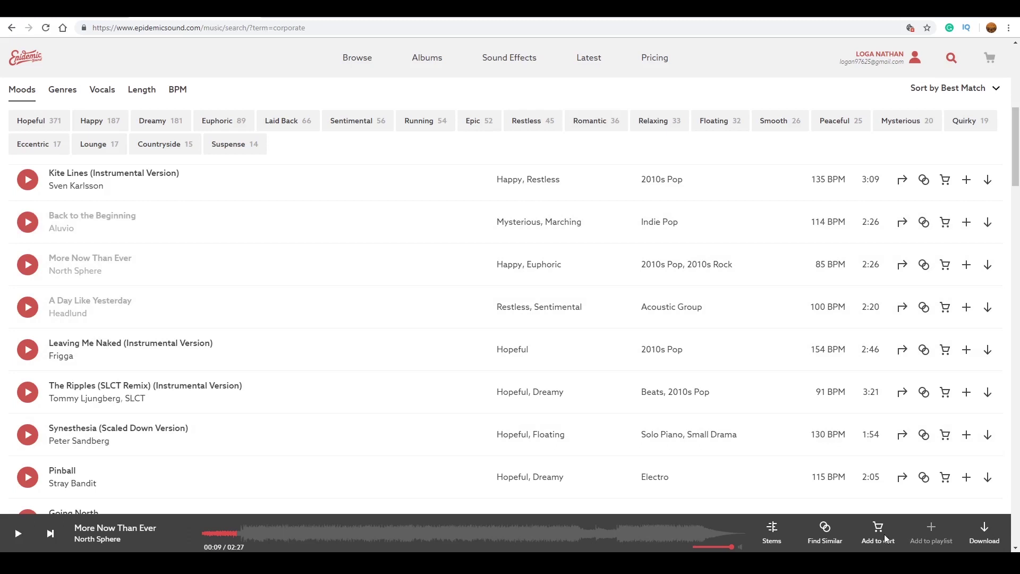
Step: Download all stems of More Now Than Ever and save the zip file to the Desktop
left_click(986, 534)
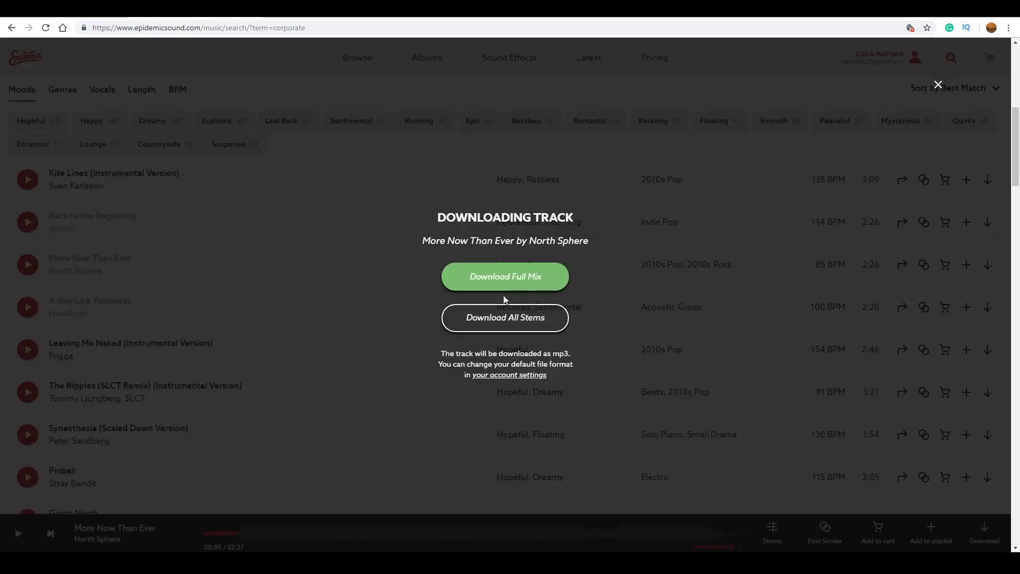
left_click(493, 321)
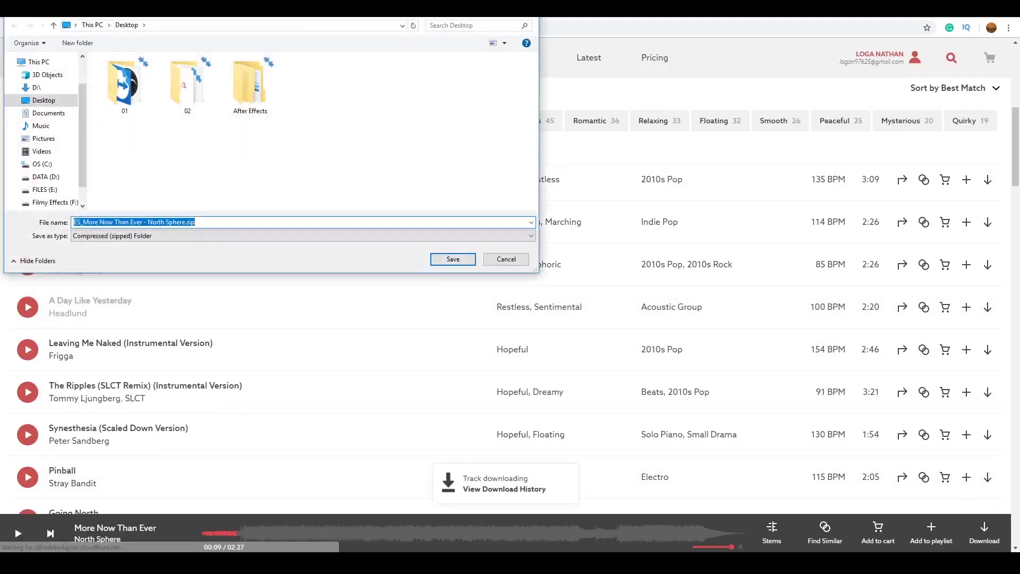
left_click(453, 260)
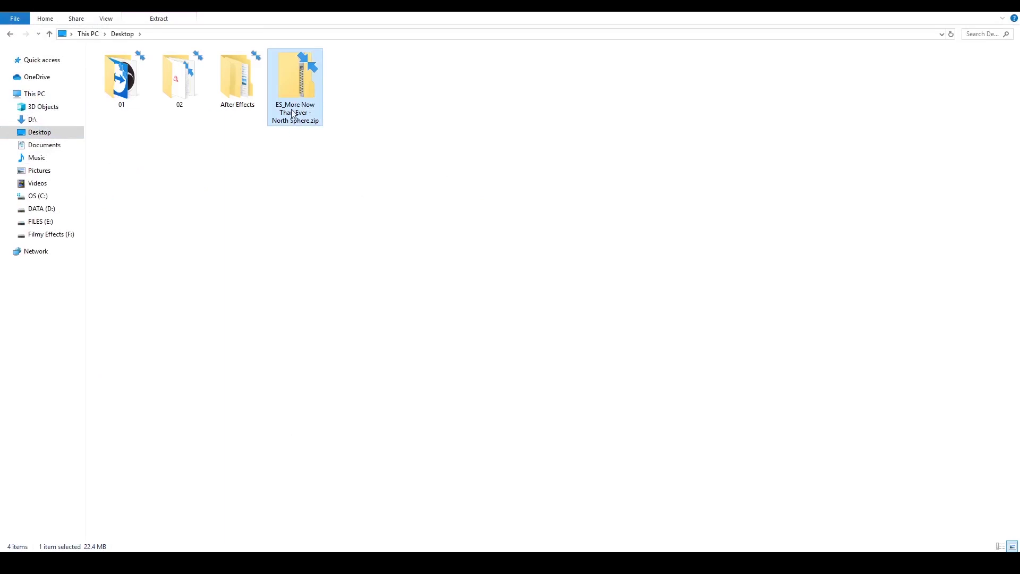
Step: Extract the ES_More Now Than Ever - North Sphere zip into its own folder with 7-Zip and show the folder's contents as large icons
right_click(294, 113)
mouse_move(324, 157)
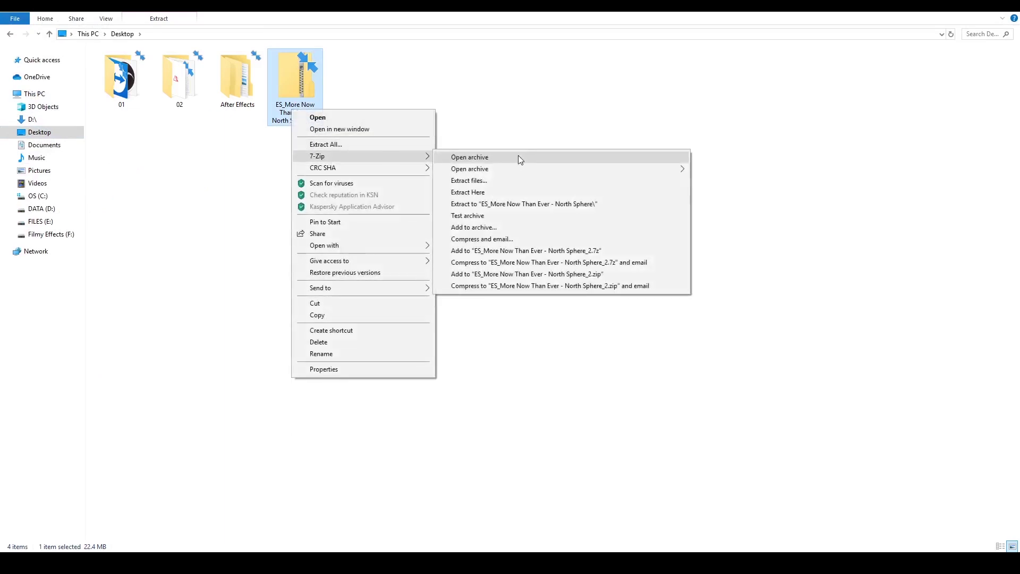
left_click(501, 204)
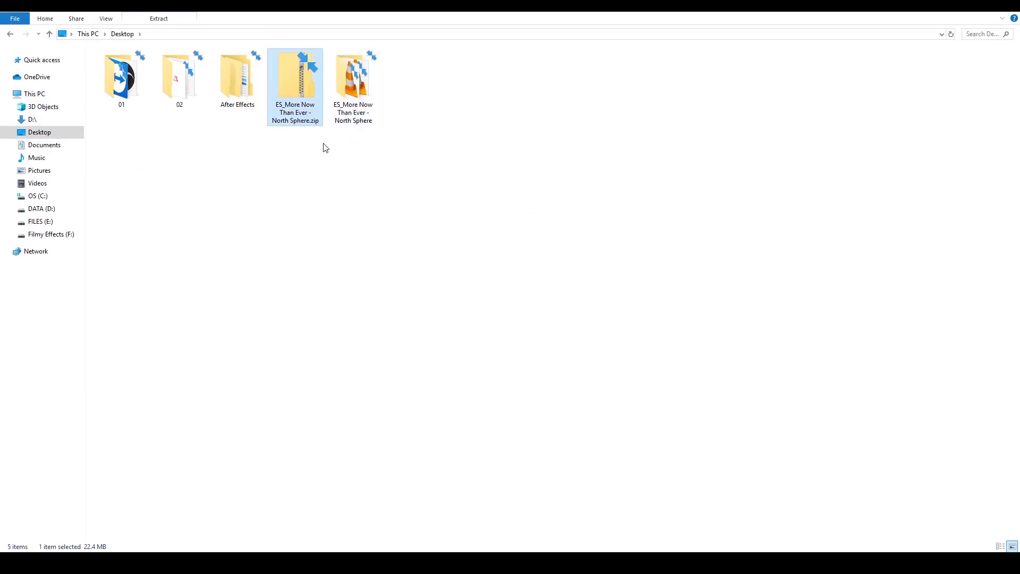
double_click(348, 93)
left_click_drag(193, 52, 292, 56)
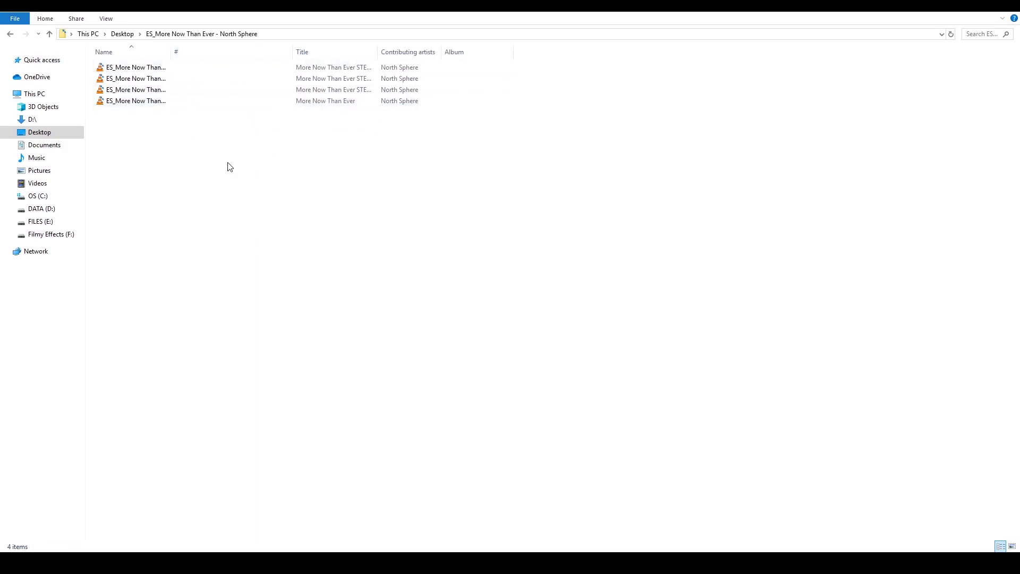
key("ctrl+shift+2")
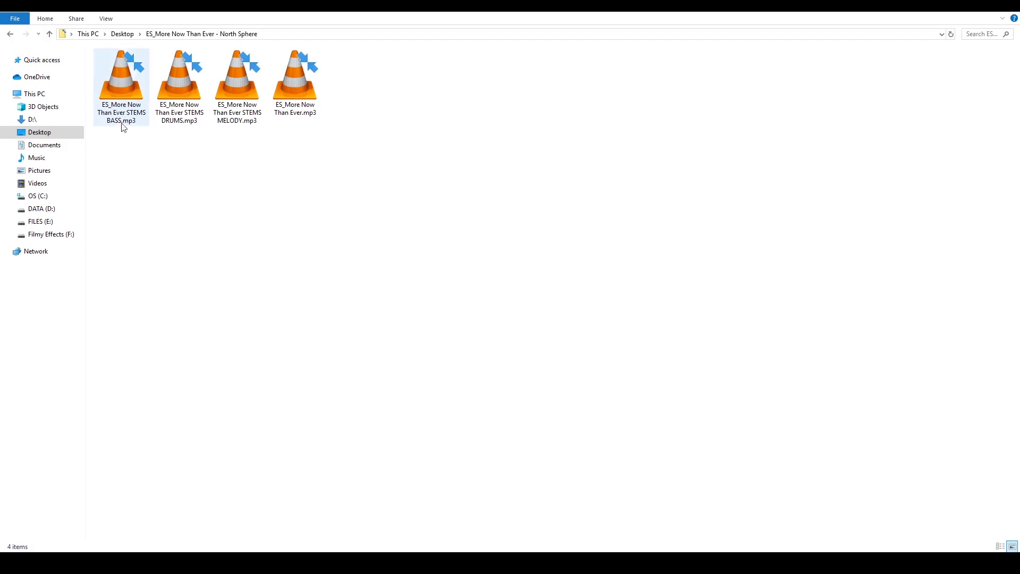
Step: Look over the stem files and add the full mix ES_More Now Than Ever.mp3 to the Lower Thirds Animation composition in After Effects
left_click(173, 123)
left_click(237, 115)
left_click(287, 132)
left_click(311, 85)
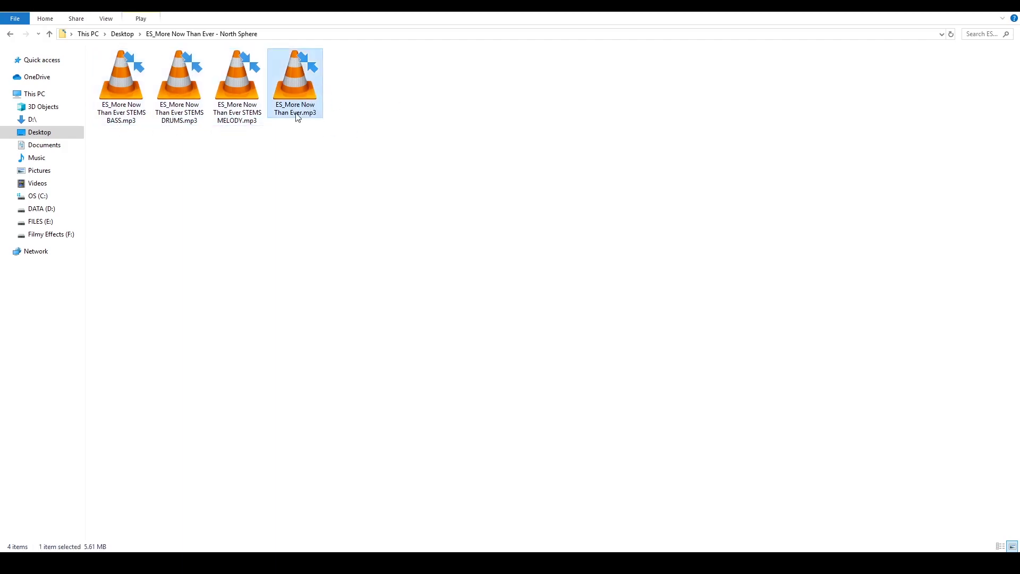
left_click_drag(297, 98, 106, 502)
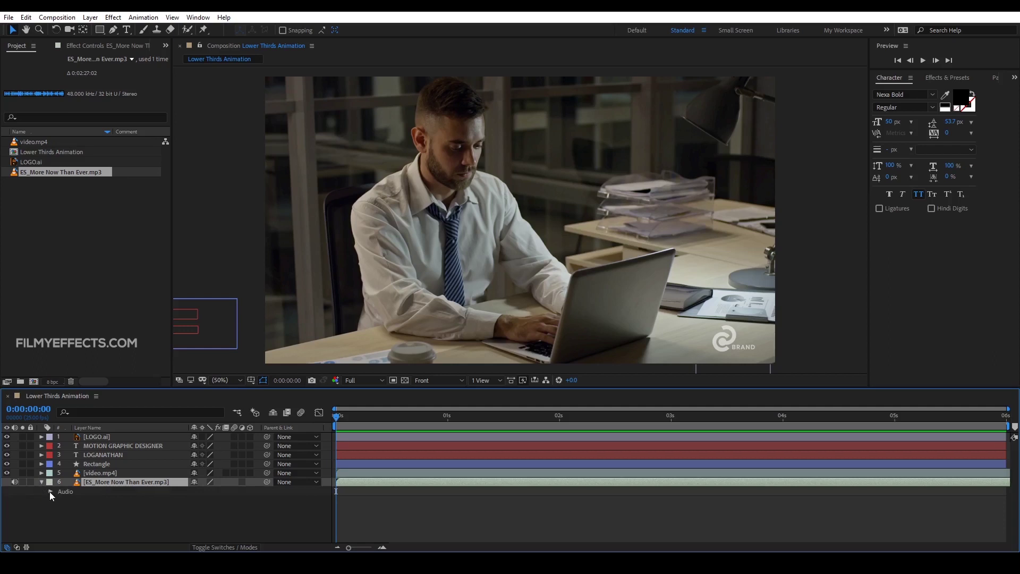
Step: Expand the music layer's audio properties and reveal its waveform in the timeline
left_click(50, 492)
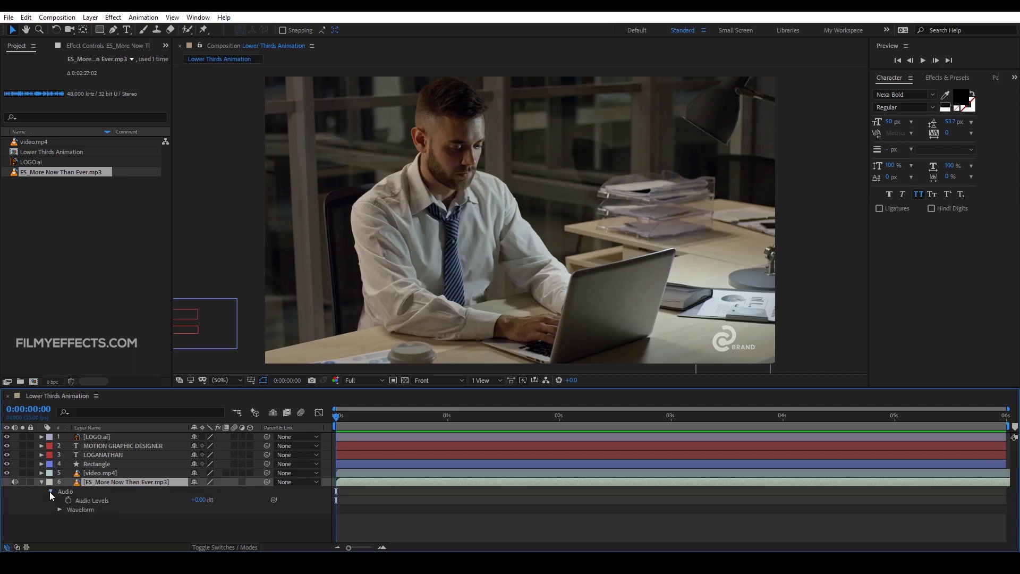
left_click(78, 514)
left_click(91, 502)
left_click(75, 511)
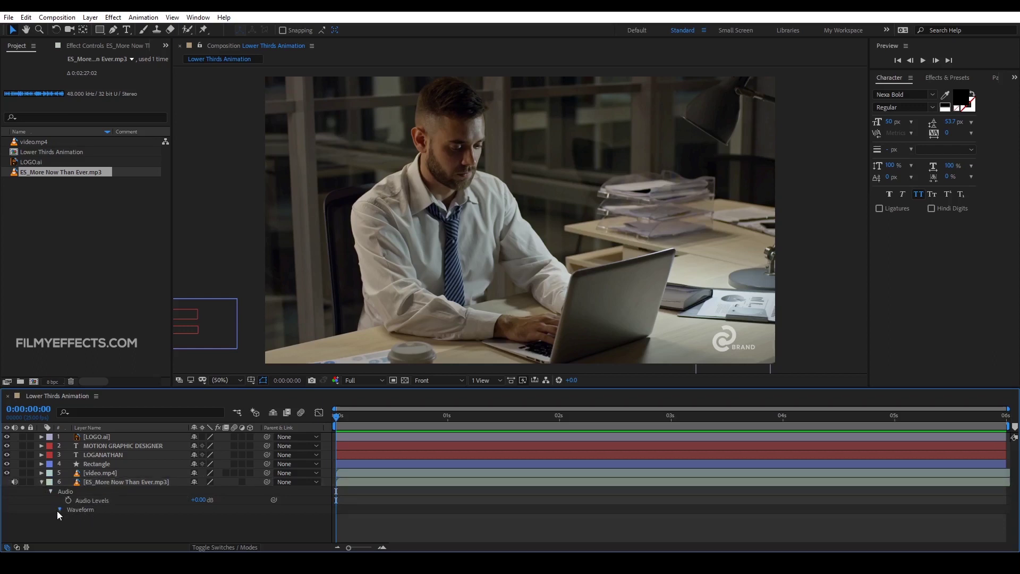
left_click(56, 511)
left_click_drag(339, 422, 288, 439)
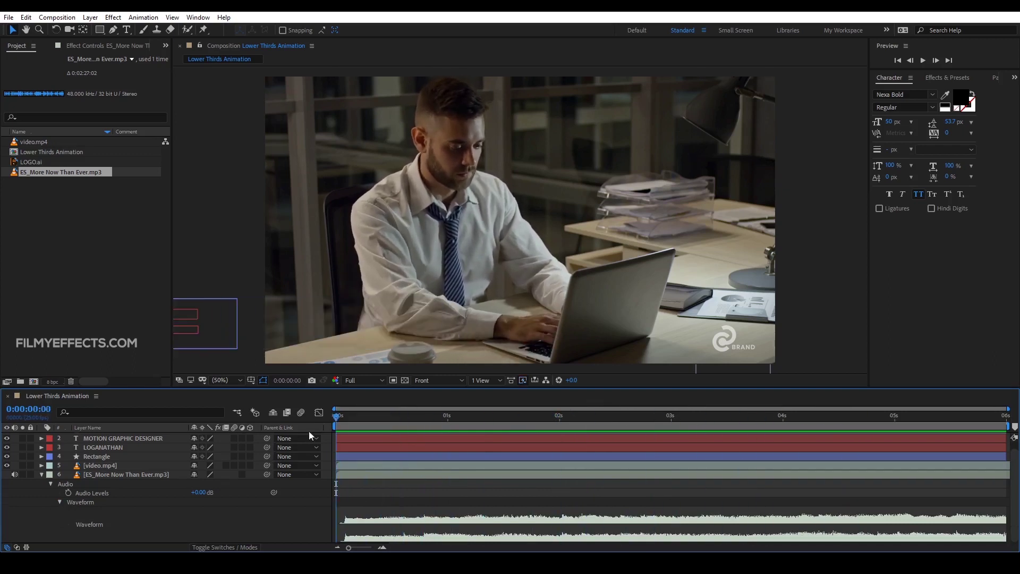
Step: Preview the lower thirds animation with the music and scrub to the point where the lower third exits
left_click(920, 60)
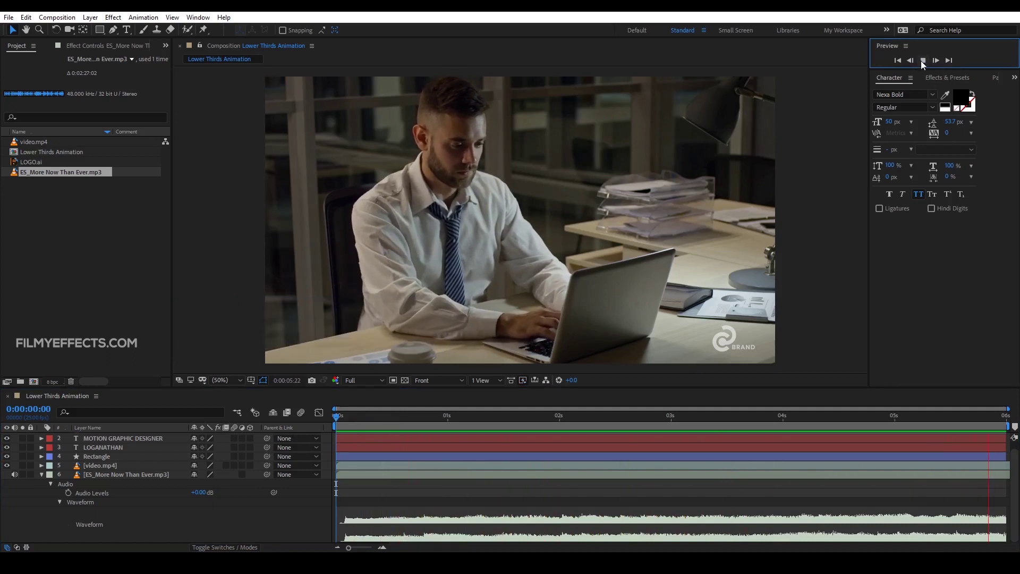
left_click(923, 60)
left_click_drag(340, 425, 873, 479)
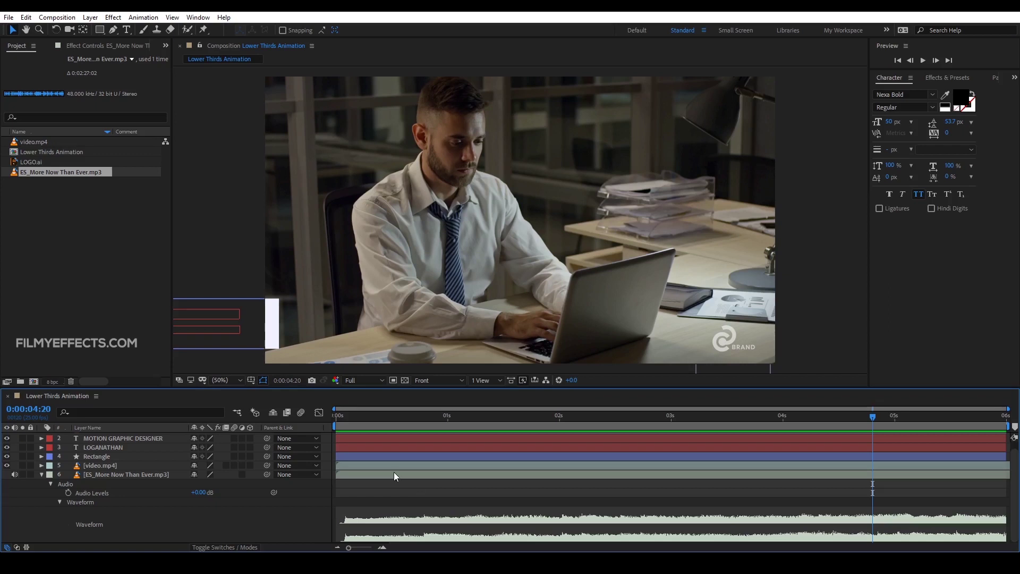
Step: Add an Audio Levels keyframe to the music layer at 0:00:04:02
left_click(100, 494)
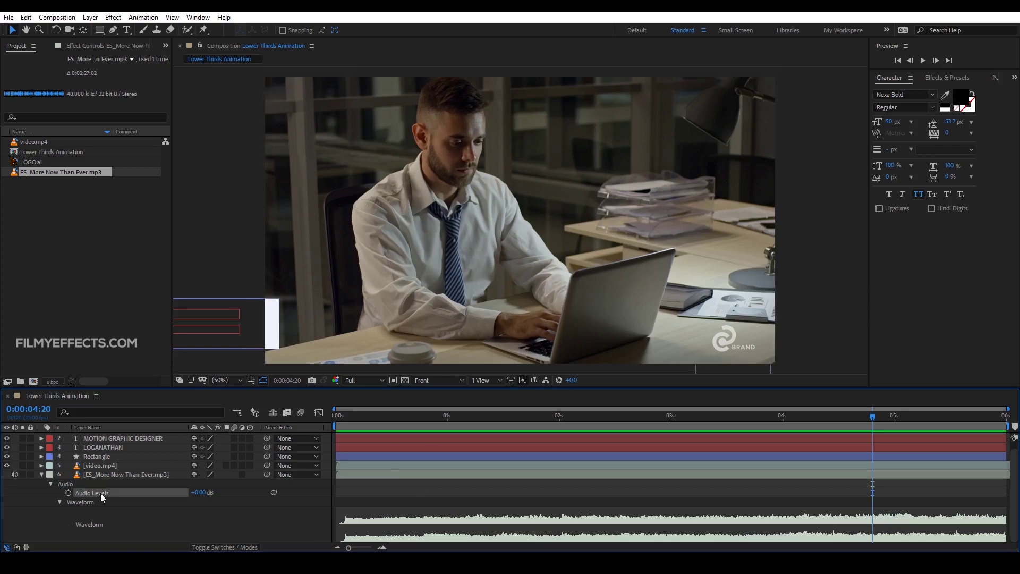
left_click(78, 496)
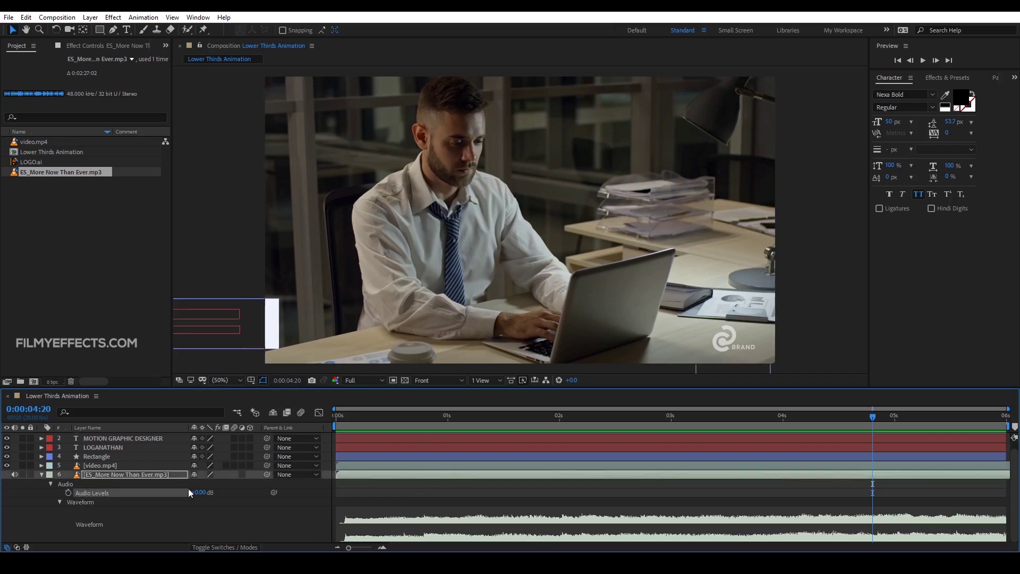
left_click_drag(878, 414, 792, 429)
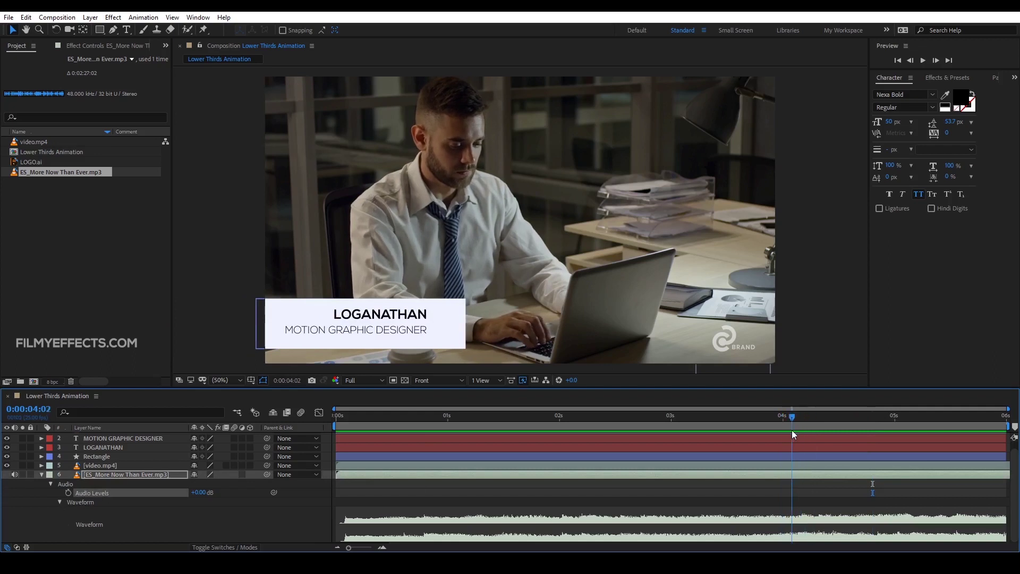
left_click(67, 492)
Step: Fade out the music by setting its Audio Levels to -33 dB at 0:00:05:24
left_click_drag(793, 416, 1004, 435)
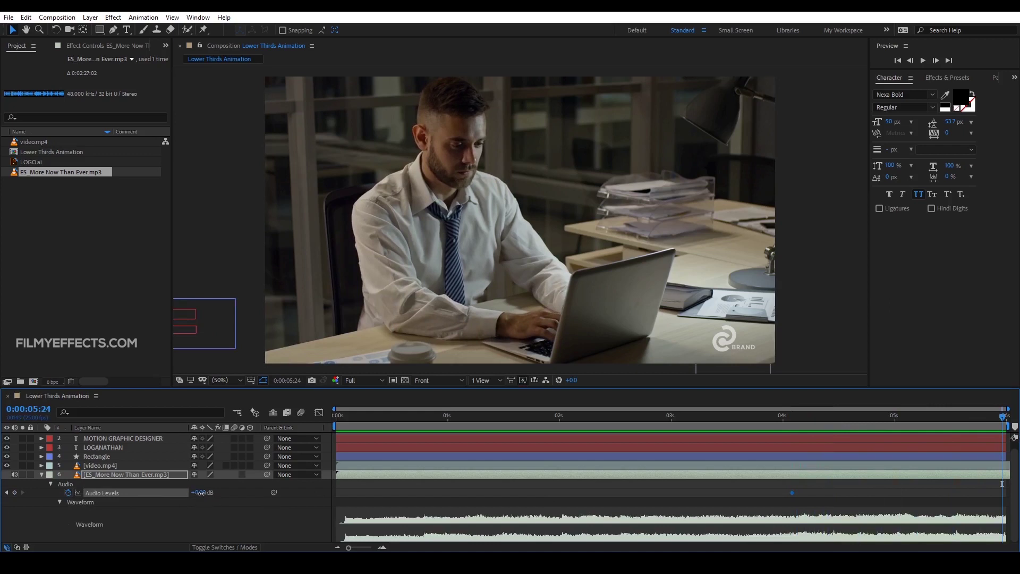
left_click_drag(194, 493, 248, 501)
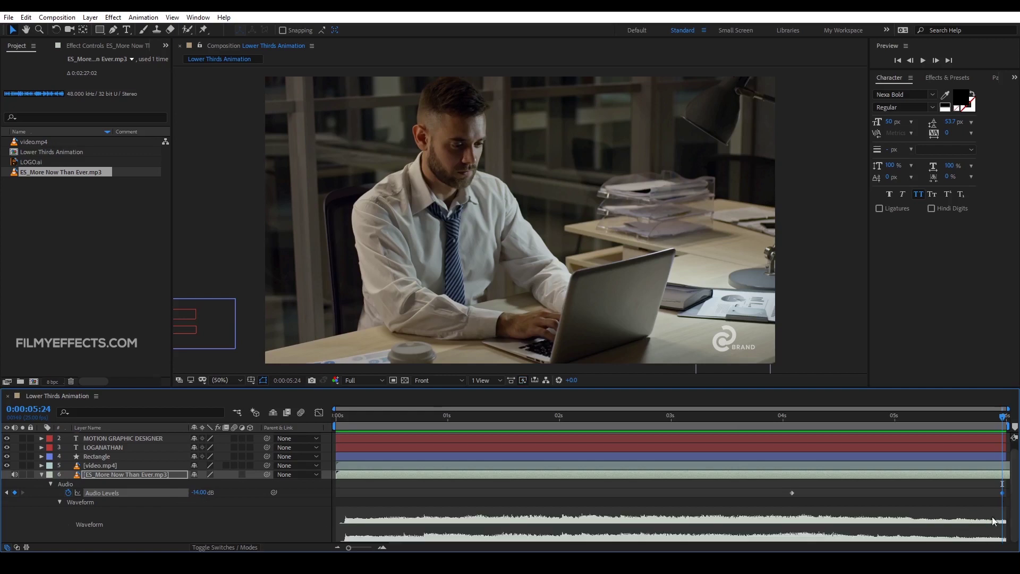
left_click(991, 533)
left_click(201, 493)
type("-53")
key("Return")
mouse_move(201, 499)
left_mouse_down()
mouse_move(248, 508)
mouse_move(193, 510)
mouse_move(310, 514)
mouse_move(222, 514)
mouse_move(295, 521)
mouse_move(193, 492)
left_mouse_up()
left_click(199, 493)
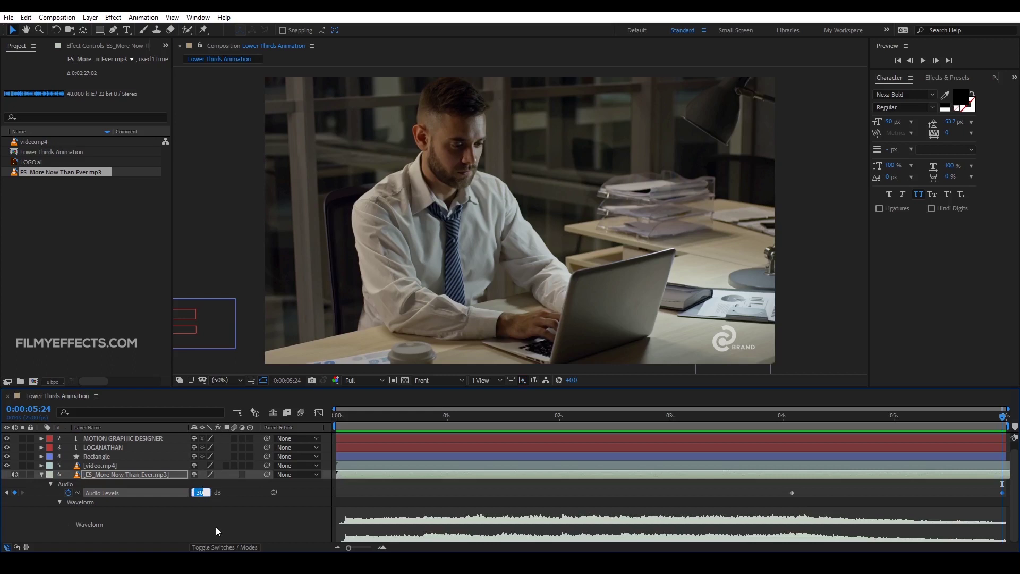
type("-33")
key("Return")
Step: Preview the composition from the start to check the music fade-out, and scrub back to 0:00:00:03
key("Home")
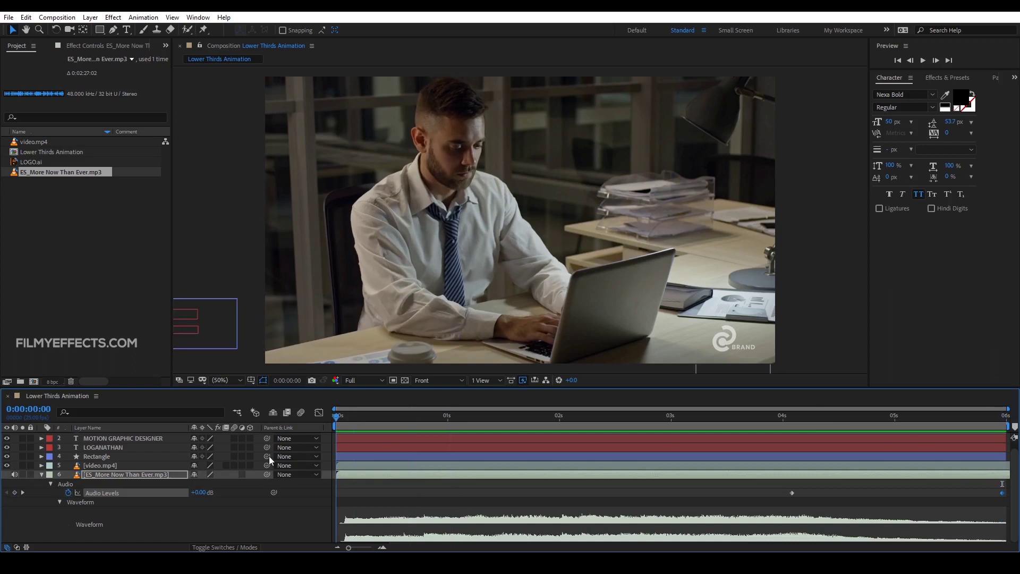
left_click(923, 59)
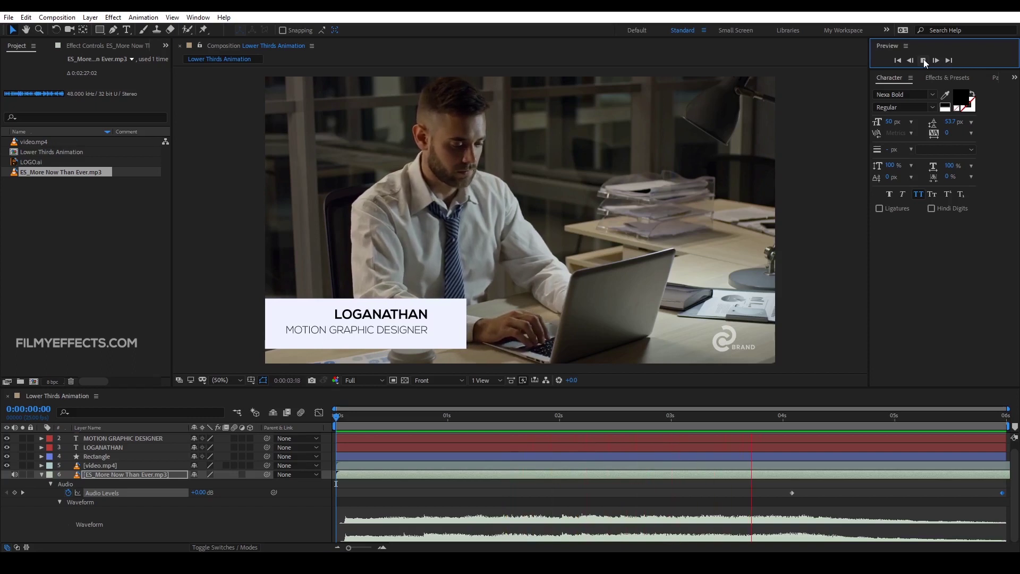
left_click(796, 416)
left_click_drag(796, 442, 341, 493)
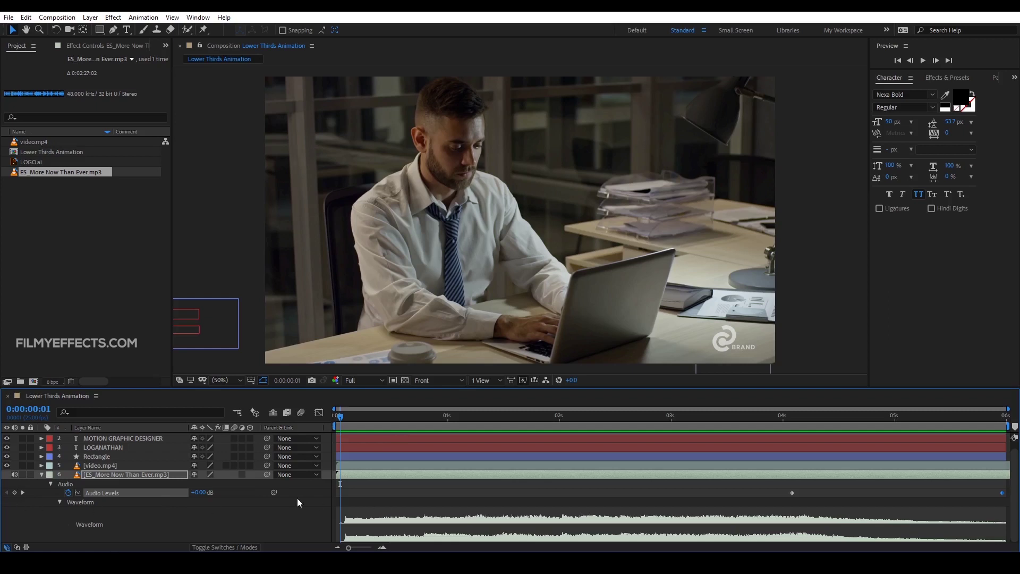
left_click_drag(341, 416, 350, 494)
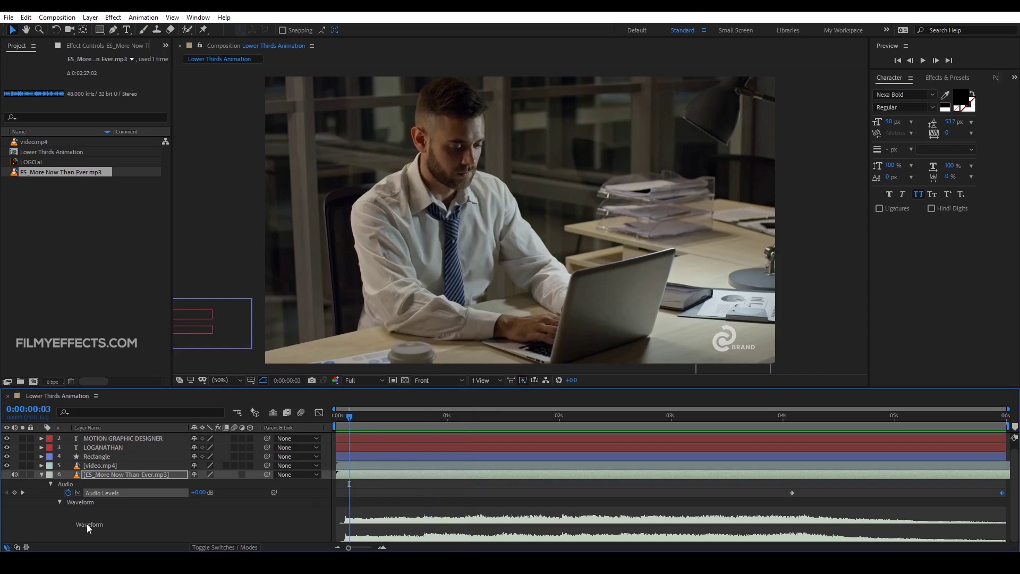
Step: Collapse the music layer's audio properties, reveal only its Audio Levels, and switch to showing only its waveform
left_click(84, 477)
left_click(50, 484)
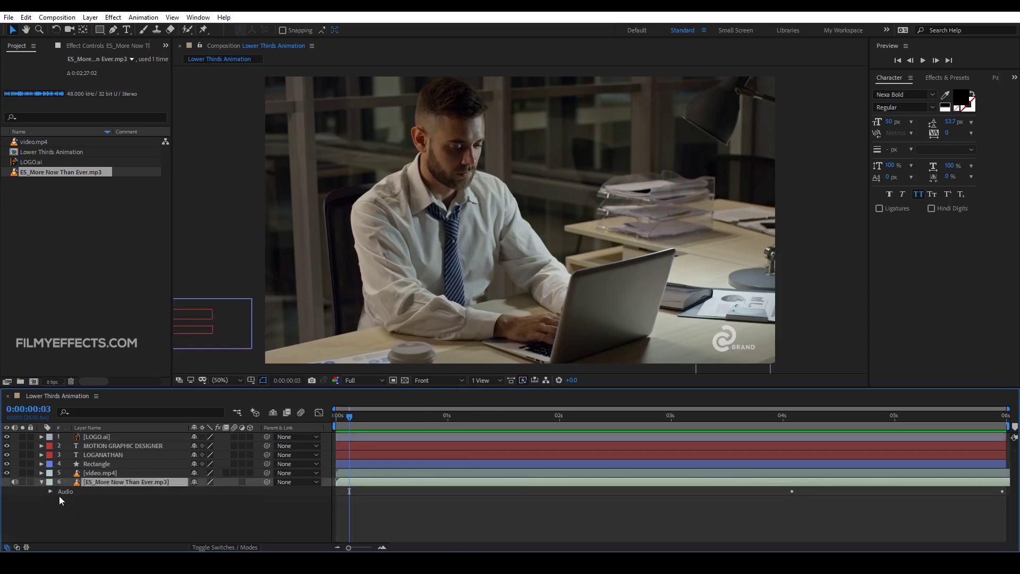
left_click(72, 522)
left_click(128, 484)
key("l")
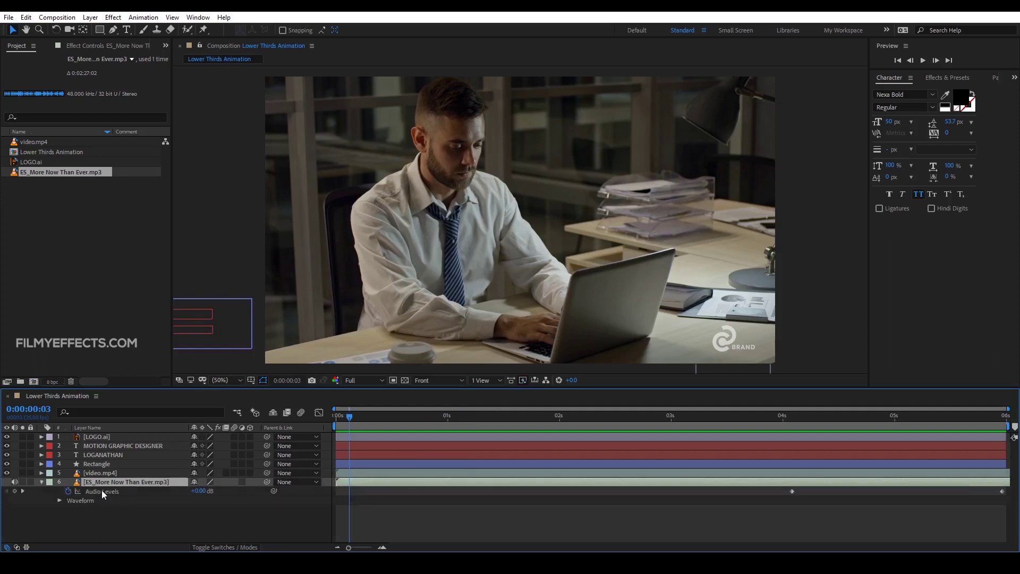
key("l")
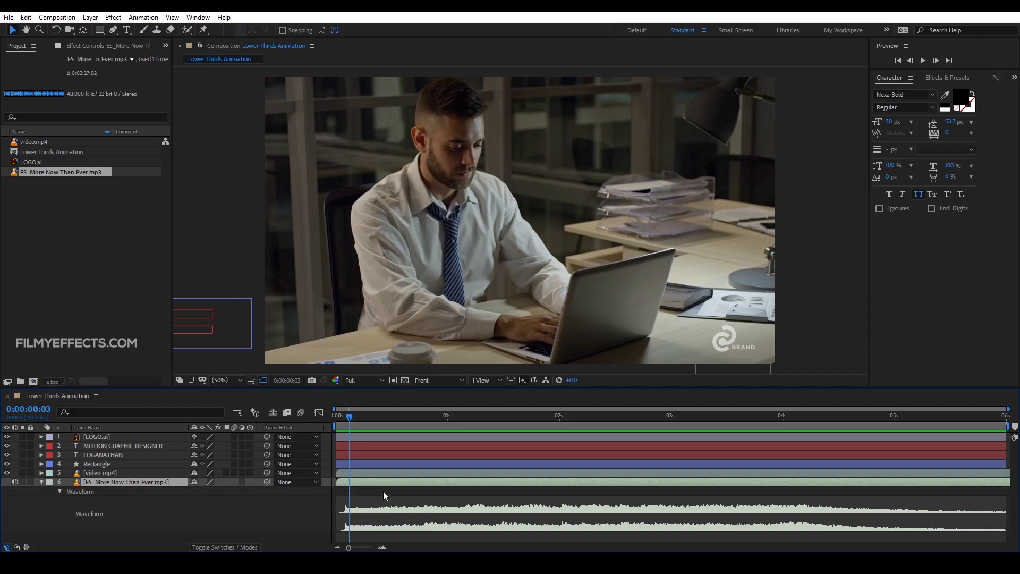
Step: Scrub through the waveform to 0:00:01:19, collapse the music layer and leave it deselected
left_click_drag(348, 416, 535, 458)
left_click(45, 505)
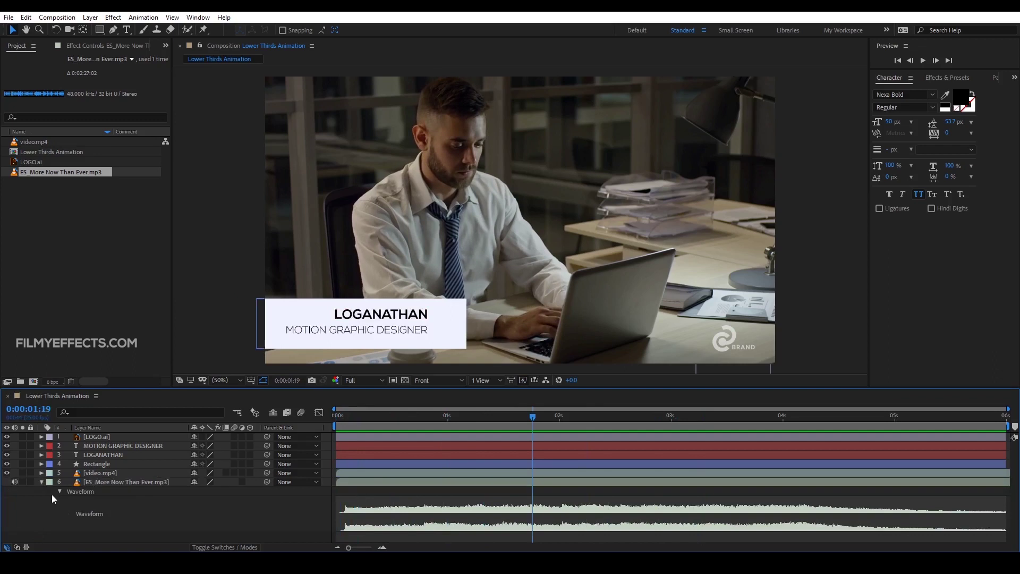
left_click(59, 492)
left_click(41, 482)
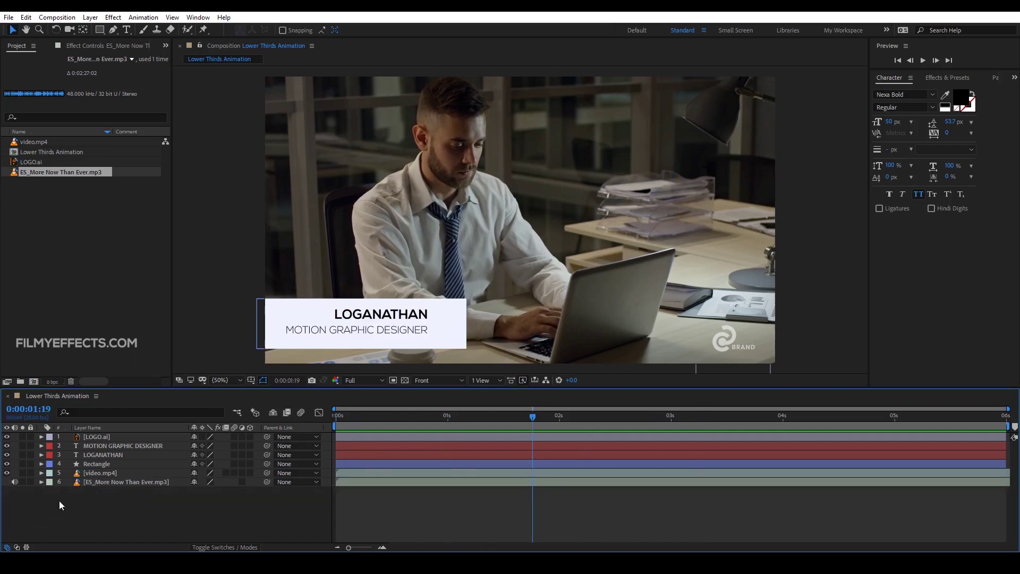
left_click(141, 481)
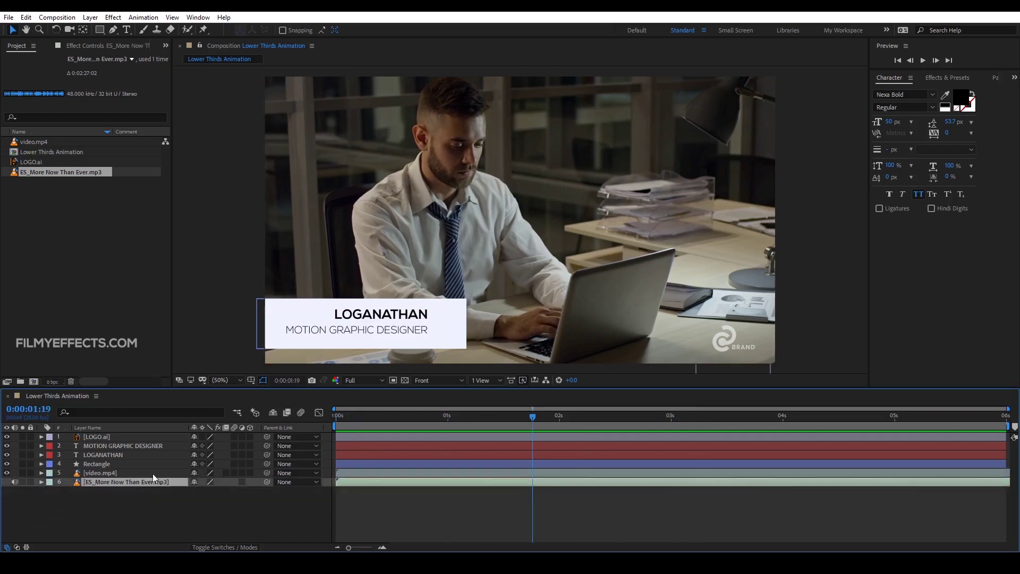
left_click(66, 513)
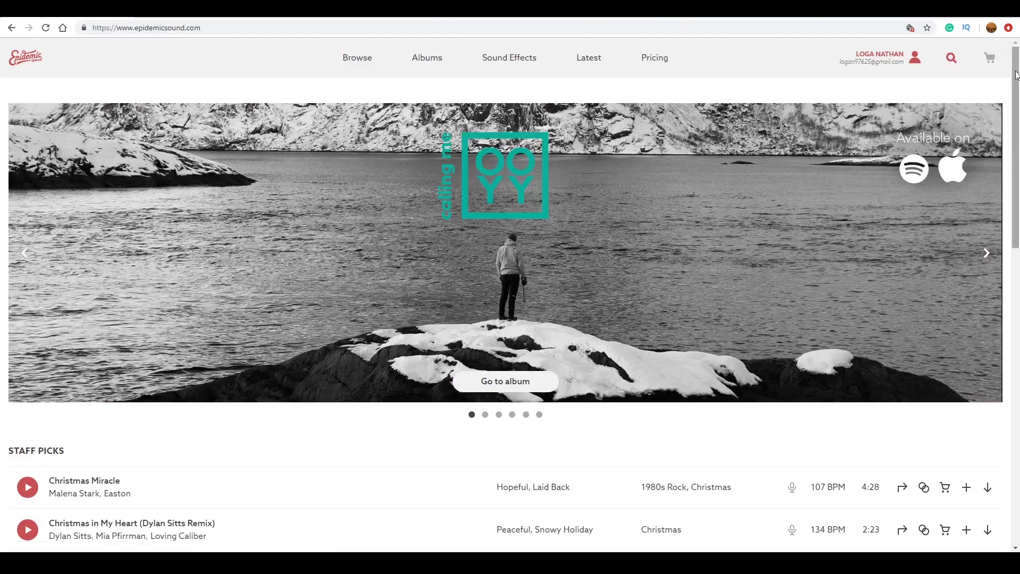
Step: Look over the Epidemic Sound home page, the music genres and the full list of moods
left_click_drag(1017, 74, 1018, 112)
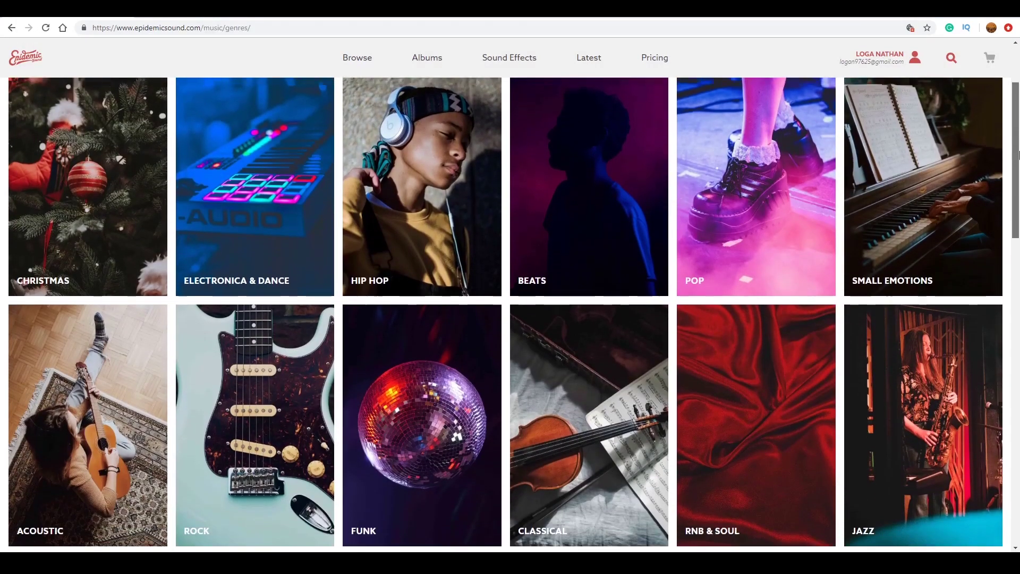
left_click_drag(1018, 154, 1017, 209)
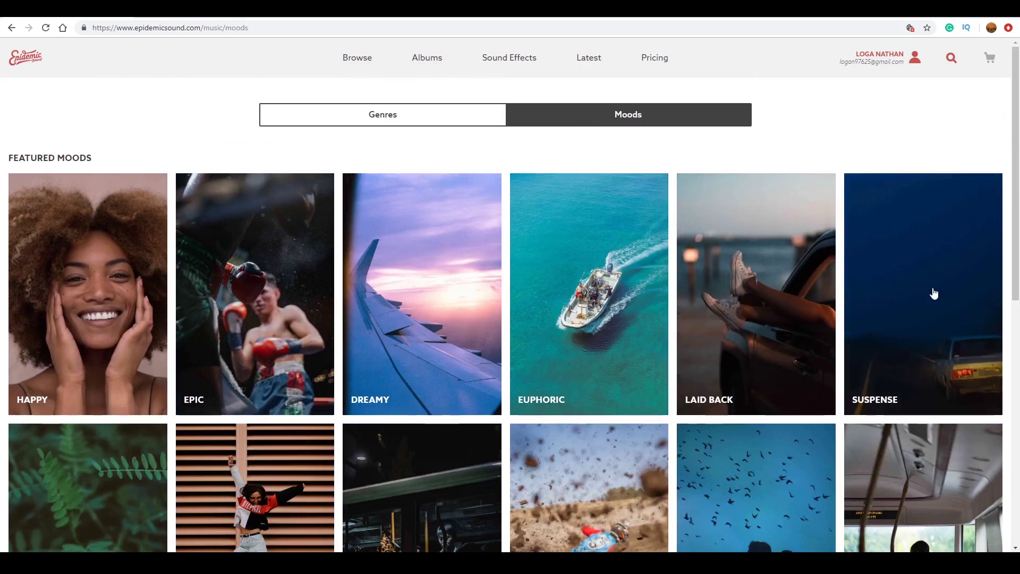
left_click_drag(1017, 198, 1018, 408)
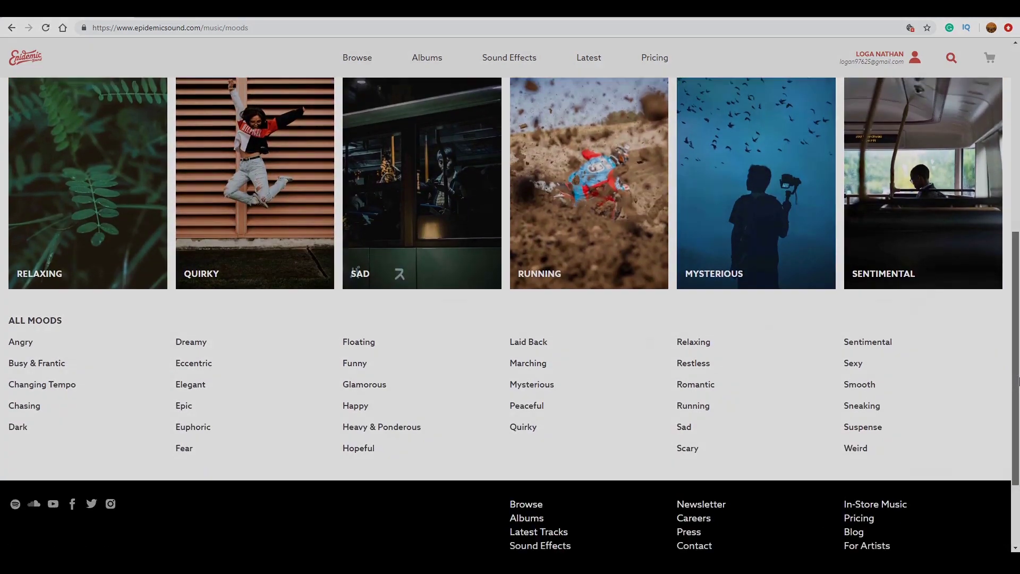